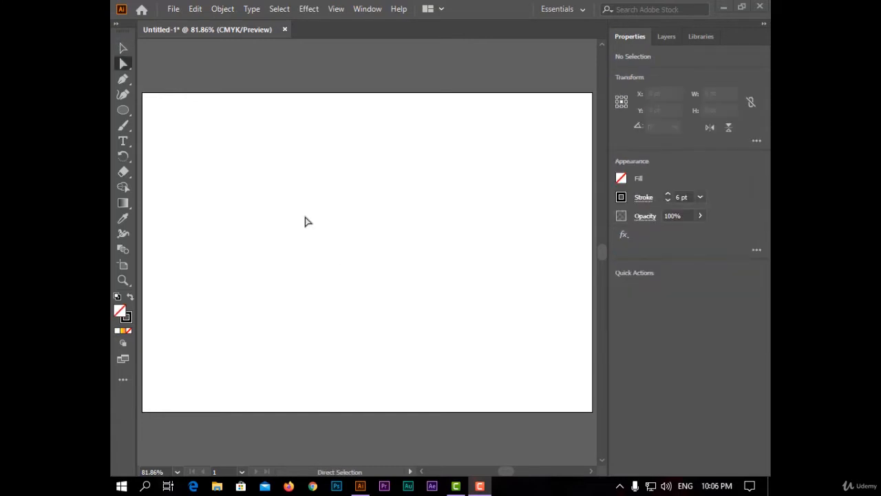
# Draw an open Pen tool path with a straight upper segment followed by two curved segments ending near the artboard's lower left.
pyautogui.click(123, 79)
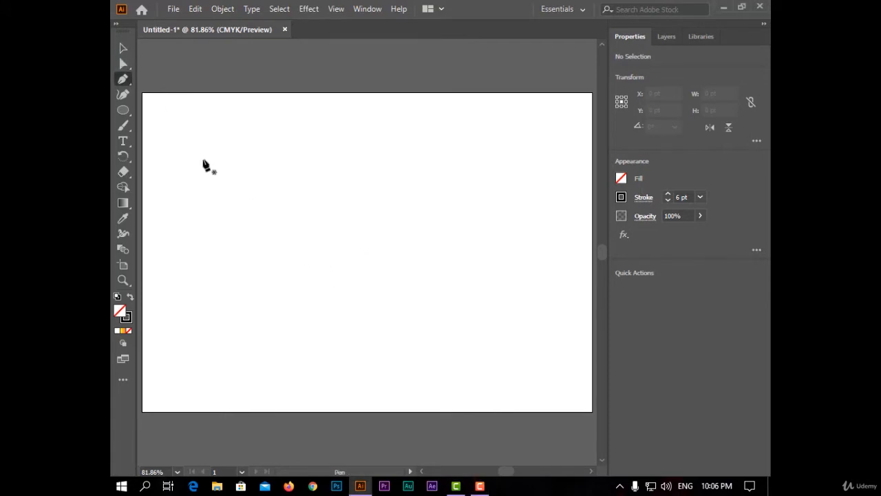
pyautogui.click(203, 160)
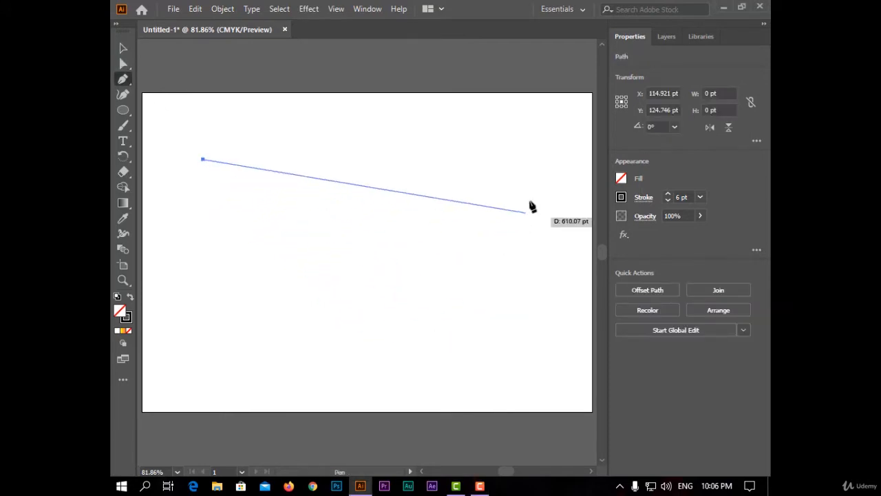
pyautogui.click(528, 173)
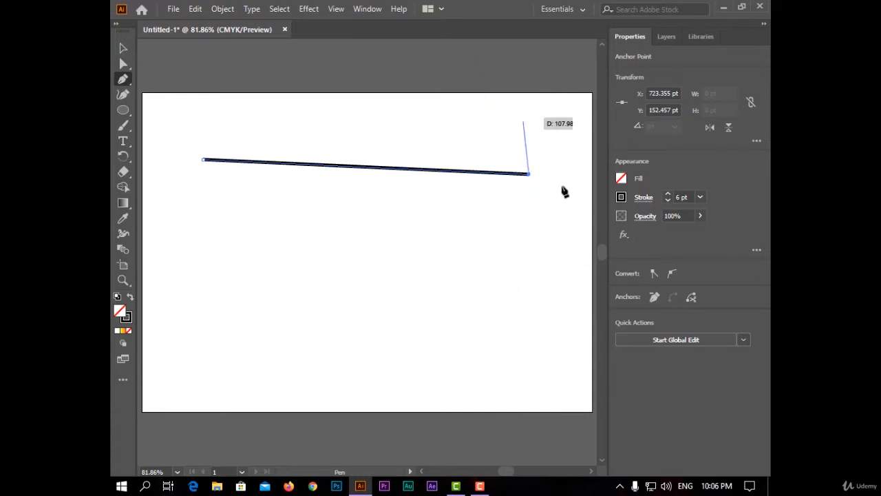
pyautogui.moveTo(401, 326); pyautogui.dragTo(250, 271)
pyautogui.moveTo(237, 380); pyautogui.dragTo(147, 98)
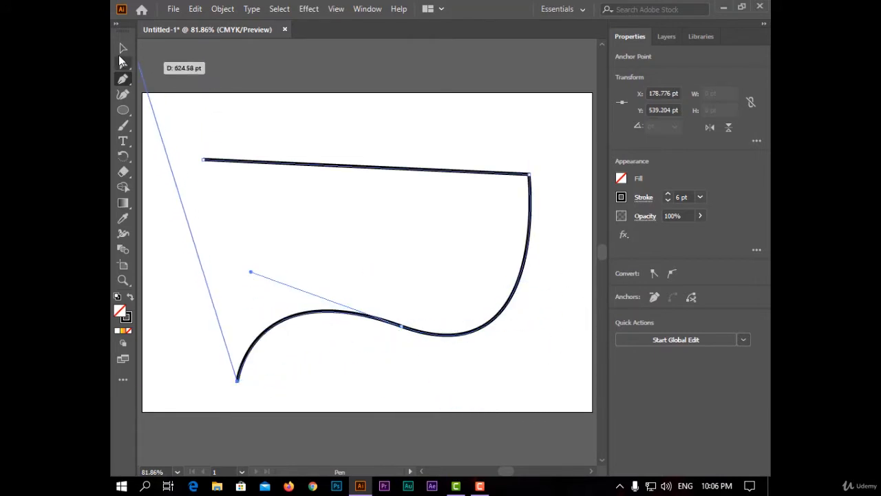
# Undo all segments of the practice path to leave the artboard empty.
pyautogui.press('v')
pyautogui.hotkey('ctrl', 'z')
pyautogui.hotkey('ctrl', 'z')
pyautogui.hotkey('ctrl', 'z')
pyautogui.hotkey('ctrl', 'z')
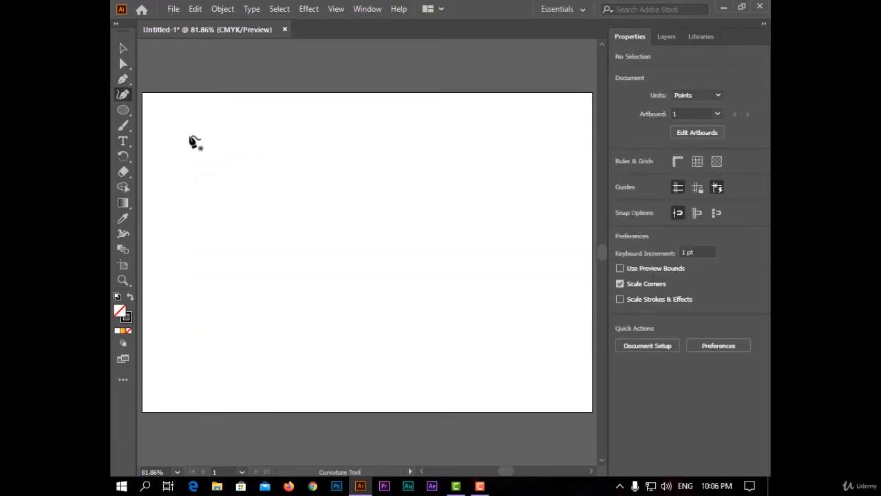
# Draw a winding seven-point curve with the Curvature tool and delete it.
pyautogui.click(208, 168)
pyautogui.click(443, 164)
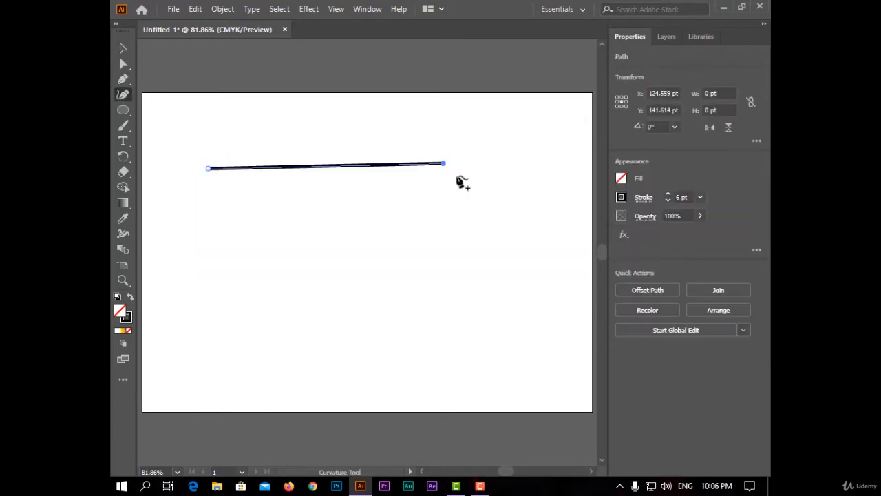
pyautogui.click(475, 298)
pyautogui.click(357, 367)
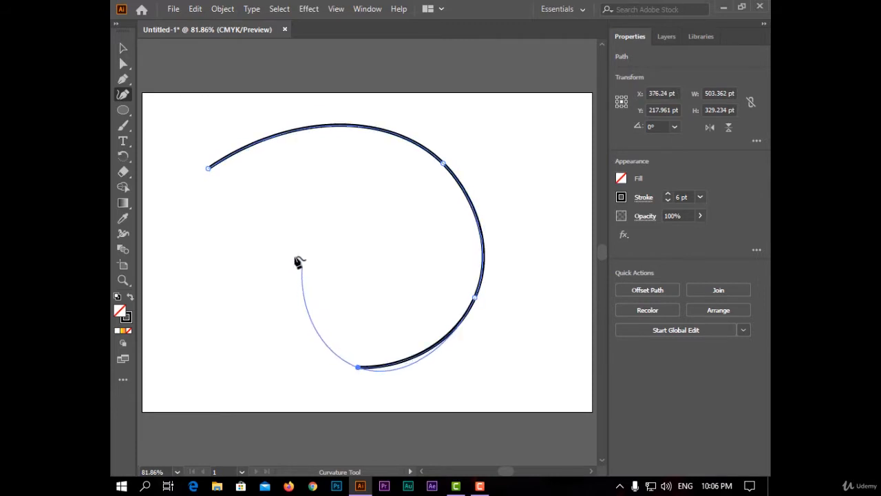
pyautogui.click(285, 251)
pyautogui.click(186, 319)
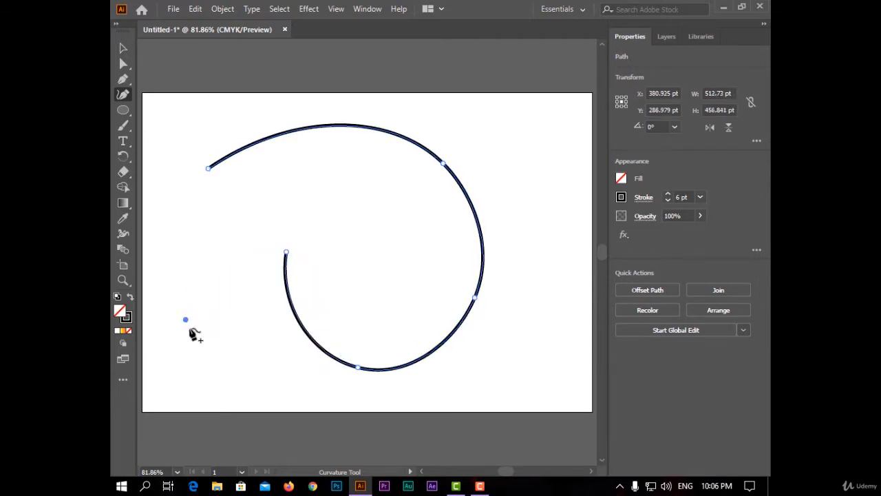
pyautogui.click(498, 436)
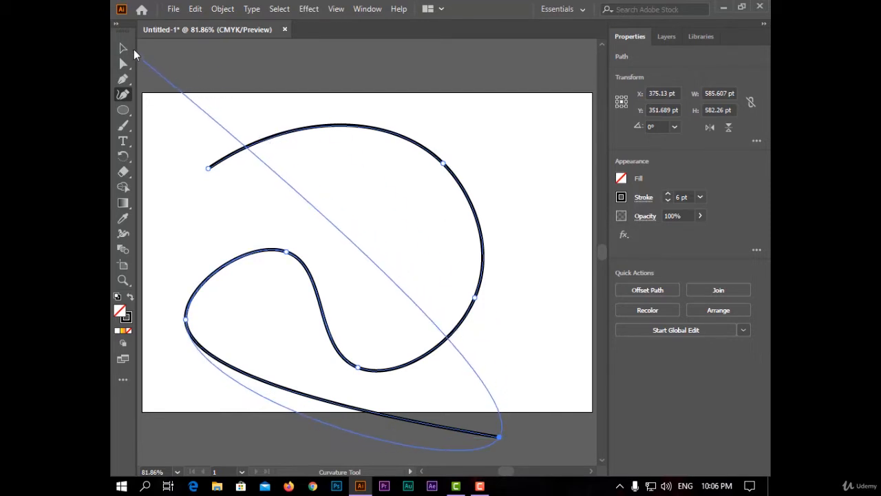
pyautogui.click(124, 49)
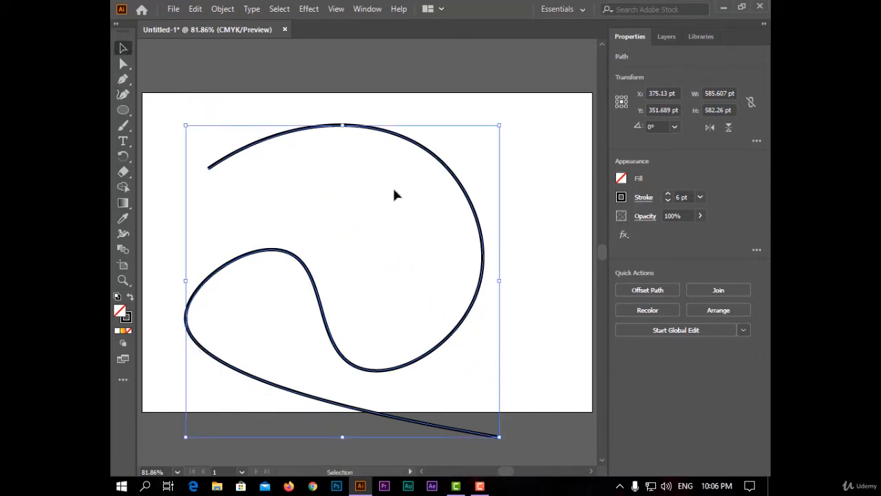
pyautogui.press('Delete')
# Draw an open Pen tool path with a curved top, a pointed corner of straight segments and a curved underside.
pyautogui.click(122, 79)
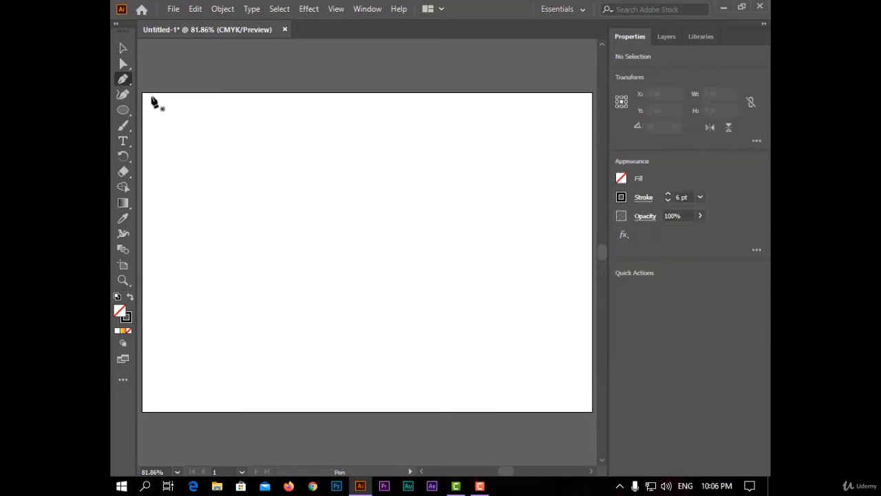
pyautogui.click(204, 166)
pyautogui.moveTo(411, 182)
pyautogui.mouseDown()
pyautogui.moveTo(431, 298)
pyautogui.moveTo(425, 313)
pyautogui.moveTo(487, 322)
pyautogui.mouseUp()
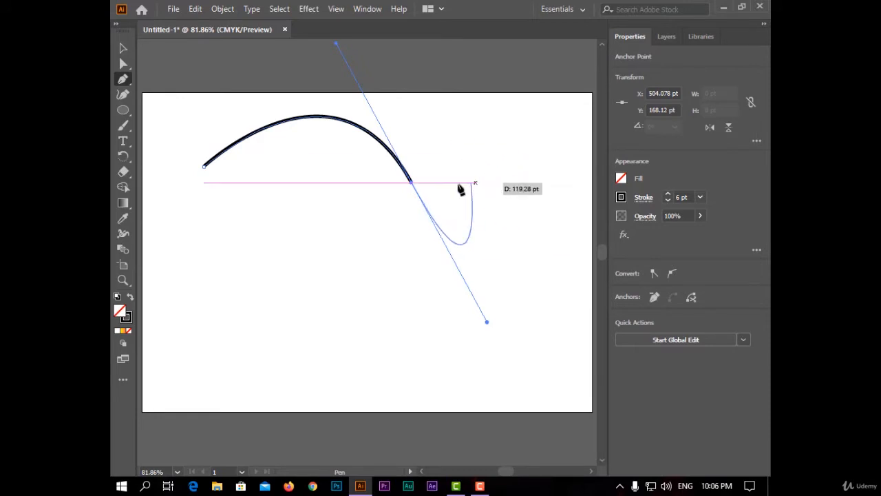
pyautogui.click(411, 183)
pyautogui.click(515, 175)
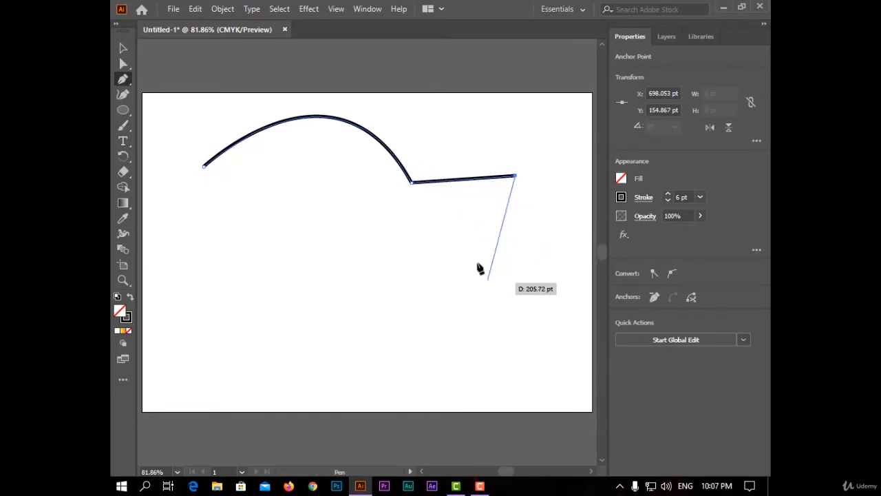
pyautogui.click(431, 257)
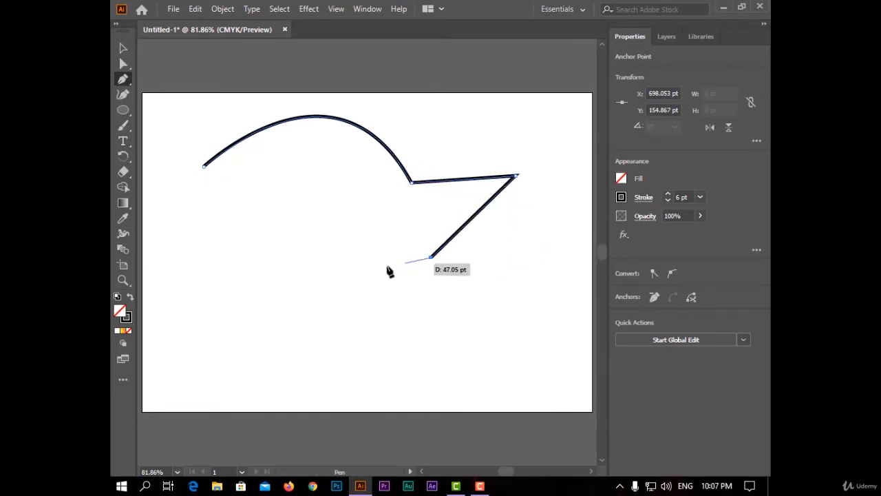
pyautogui.moveTo(392, 323); pyautogui.dragTo(337, 331)
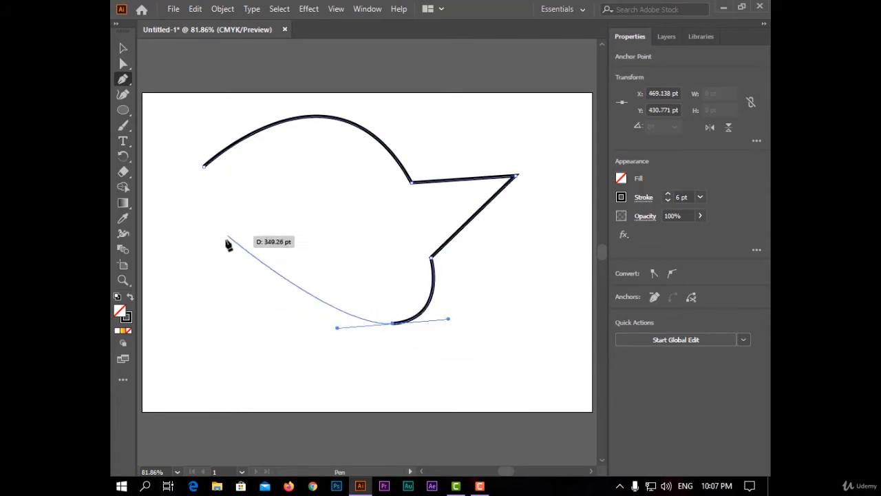
pyautogui.click(204, 267)
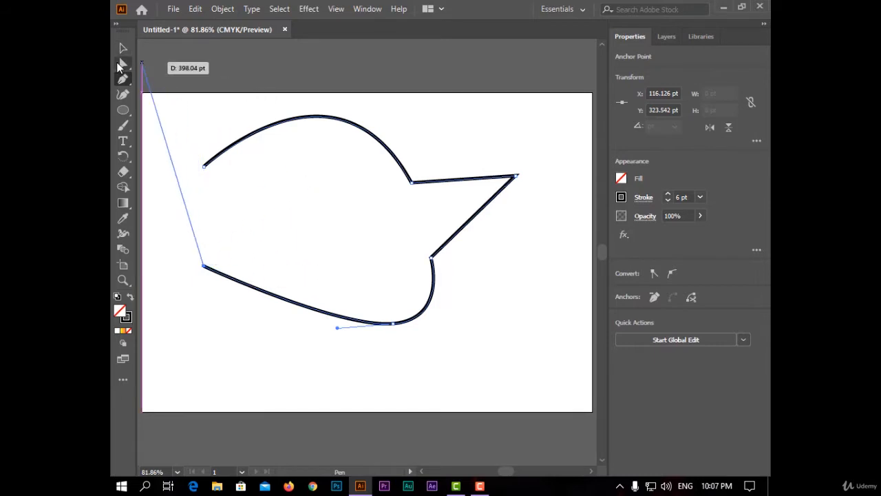
# Reshape the path's lower curve with Direct Selection by adjusting its bottom anchor's handle and moving that anchor slightly left.
pyautogui.click(122, 63)
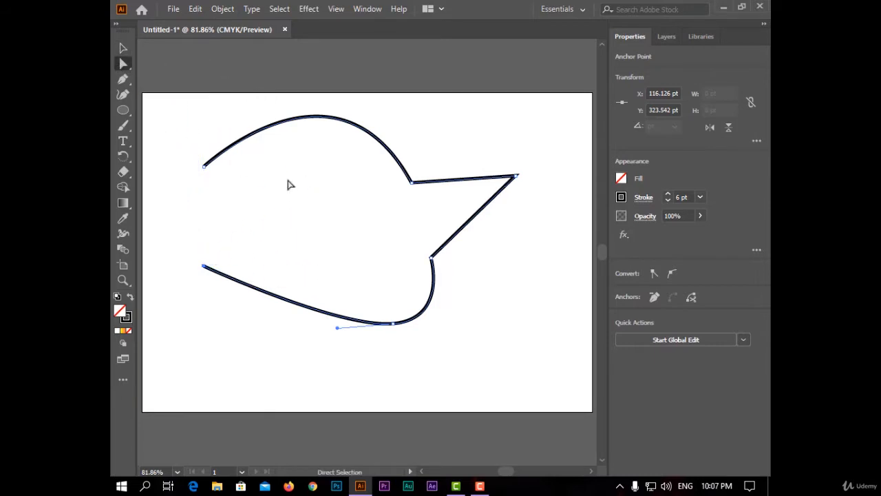
pyautogui.click(393, 324)
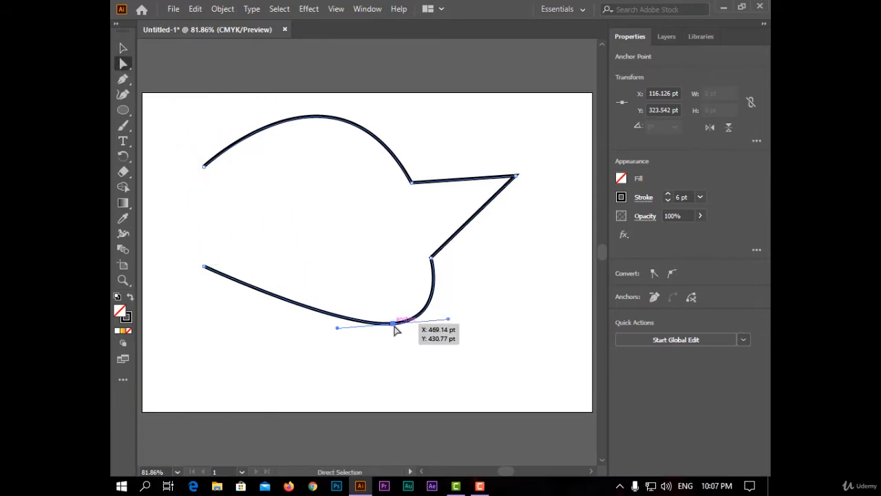
pyautogui.click(441, 321)
pyautogui.click(403, 328)
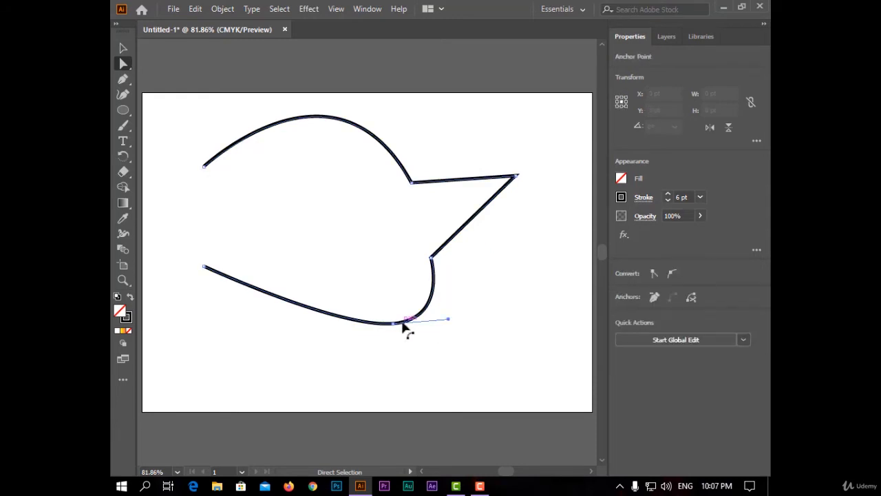
pyautogui.moveTo(449, 322)
pyautogui.mouseDown()
pyautogui.moveTo(441, 283)
pyautogui.moveTo(444, 311)
pyautogui.mouseUp()
pyautogui.moveTo(391, 325); pyautogui.dragTo(364, 320)
pyautogui.click(306, 232)
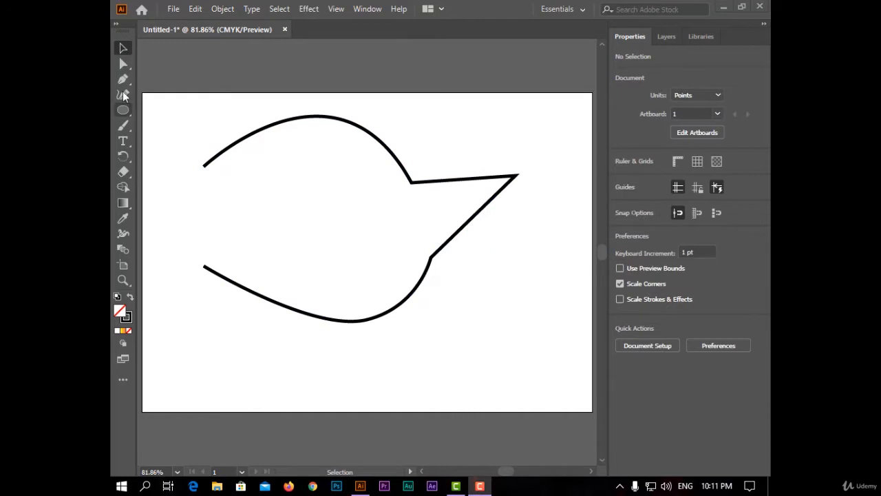
# Bend the path's upper curve downward into an S-shape with the Anchor Point tool and reposition both of its handles.
pyautogui.click(120, 82)
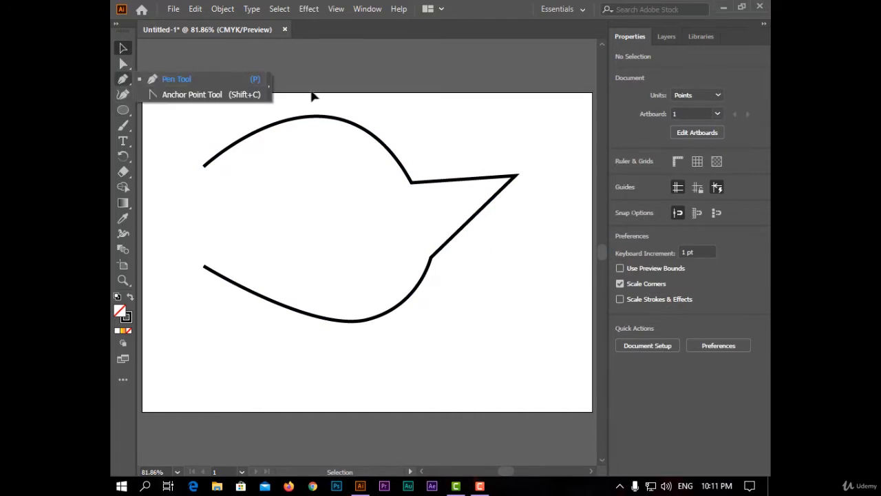
pyautogui.click(200, 95)
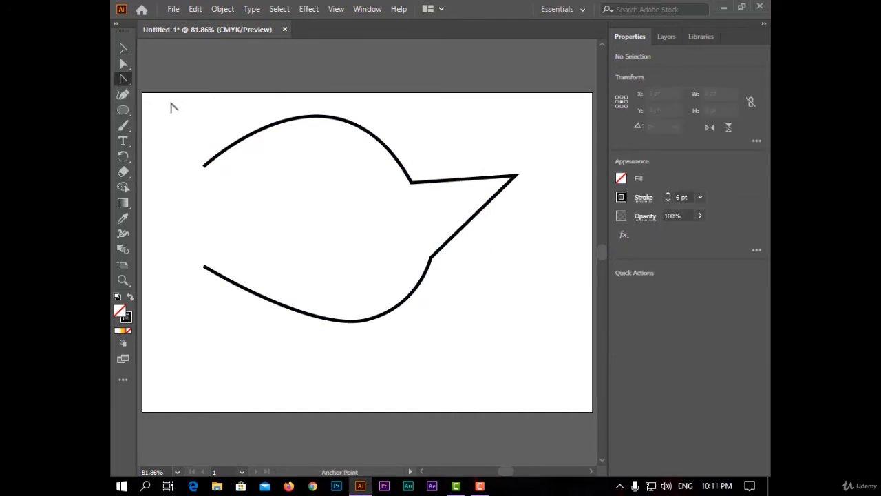
pyautogui.moveTo(272, 131); pyautogui.dragTo(261, 187)
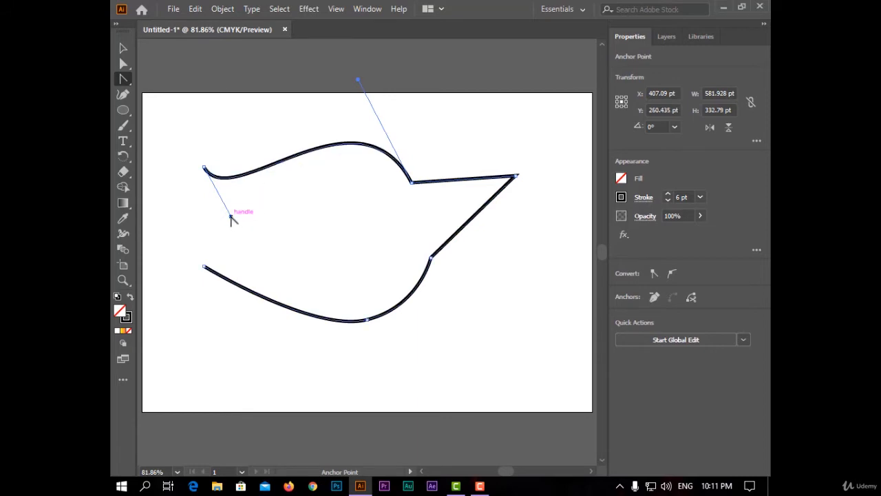
pyautogui.moveTo(232, 218); pyautogui.dragTo(193, 215)
pyautogui.moveTo(358, 81); pyautogui.dragTo(450, 81)
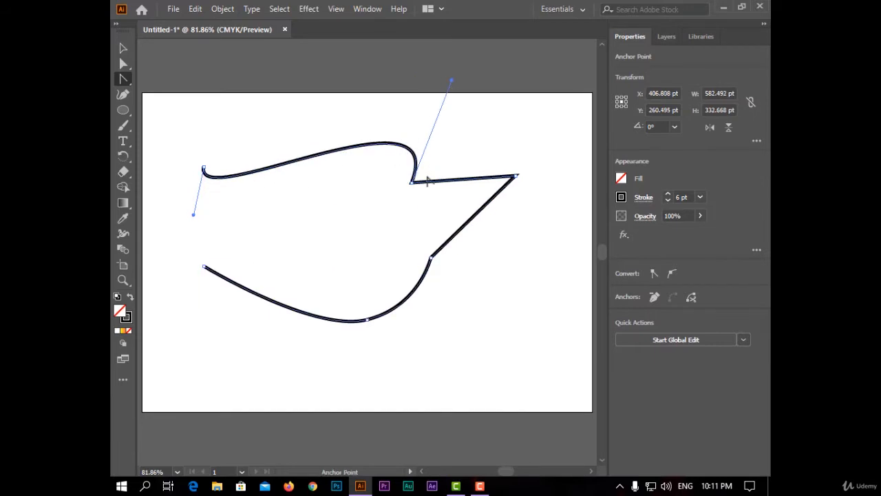
# Convert the bottom anchor to a corner, smooth the anchor below the point, and bow the straight upper segment upward.
pyautogui.click(367, 320)
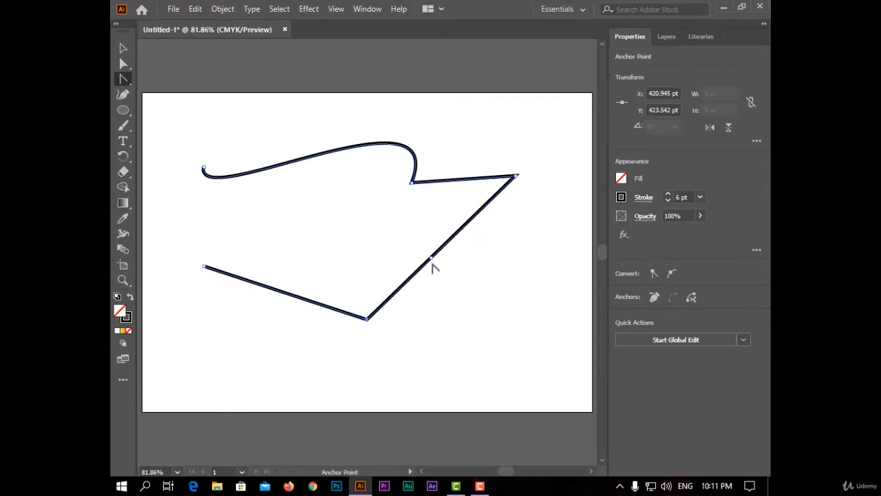
pyautogui.moveTo(430, 259); pyautogui.dragTo(479, 296)
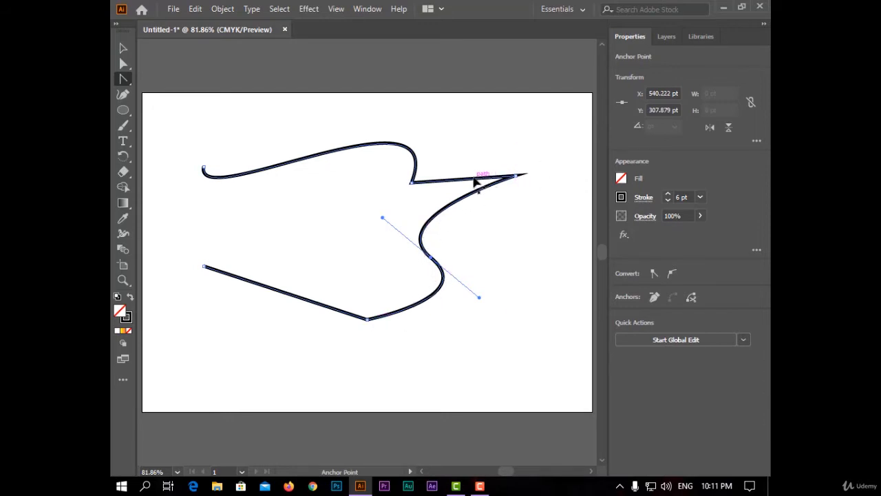
pyautogui.moveTo(474, 180); pyautogui.dragTo(480, 153)
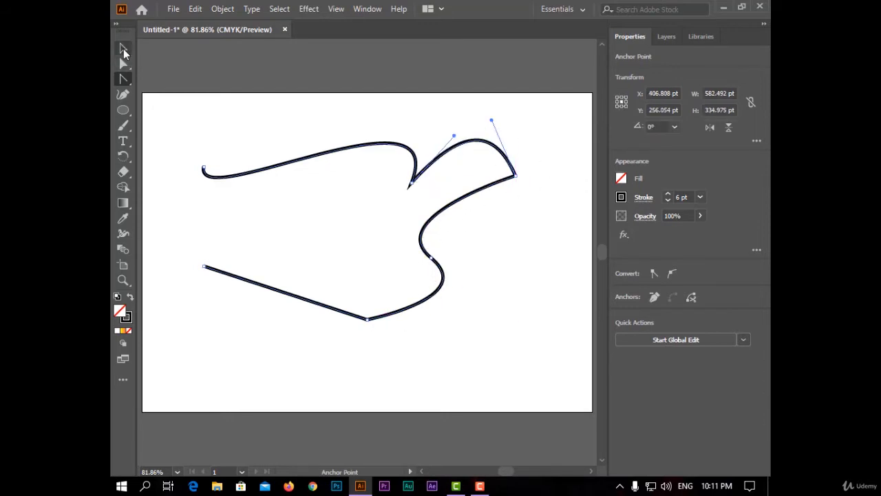
pyautogui.click(123, 48)
pyautogui.click(227, 117)
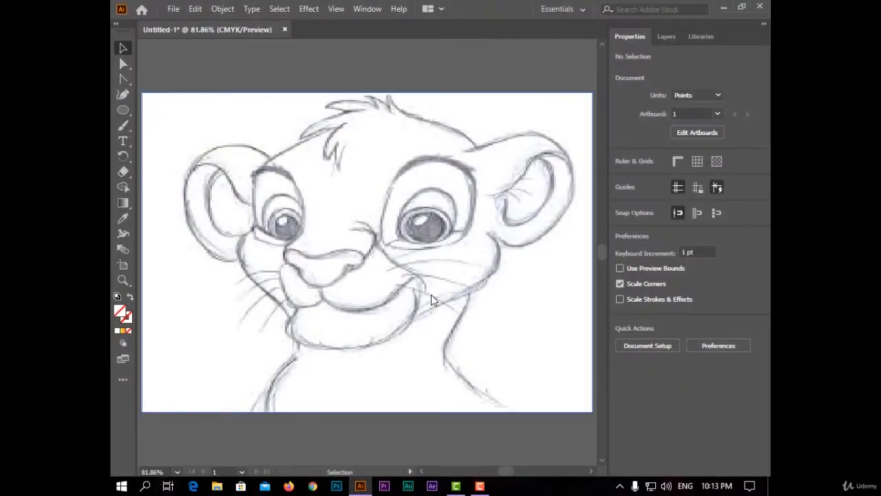
# Lock the lion sketch image and add a new layer above it.
pyautogui.click(666, 38)
pyautogui.click(634, 71)
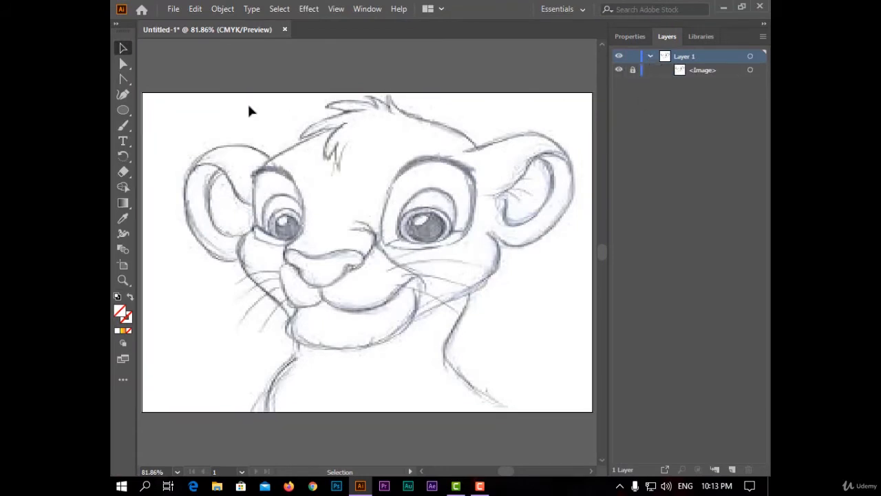
pyautogui.click(732, 469)
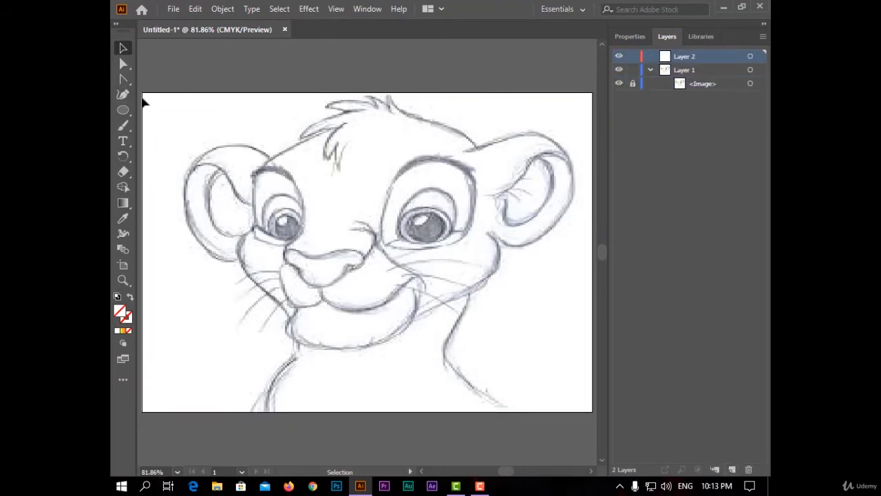
# Trace the sketch's right neck line with the Pen tool from the shoulder up to the jaw, with a corner at the neck's bend.
pyautogui.click(124, 79)
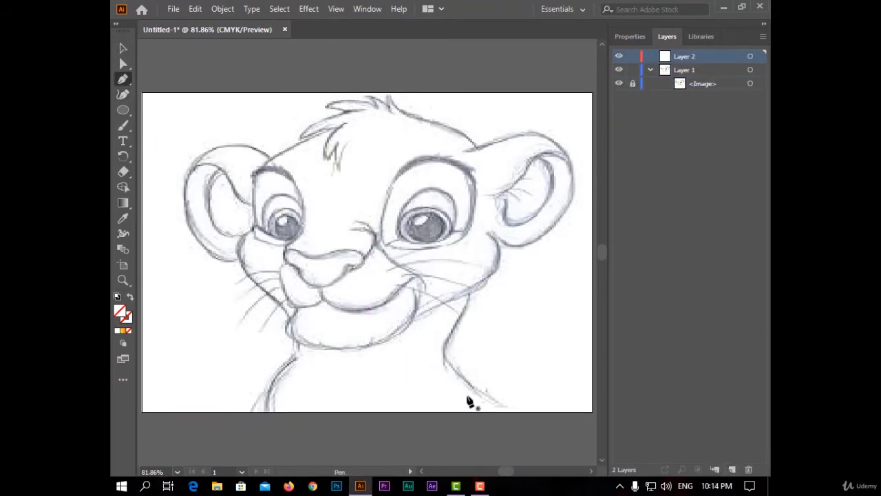
pyautogui.scroll(1, 468, 403)
pyautogui.click(508, 407)
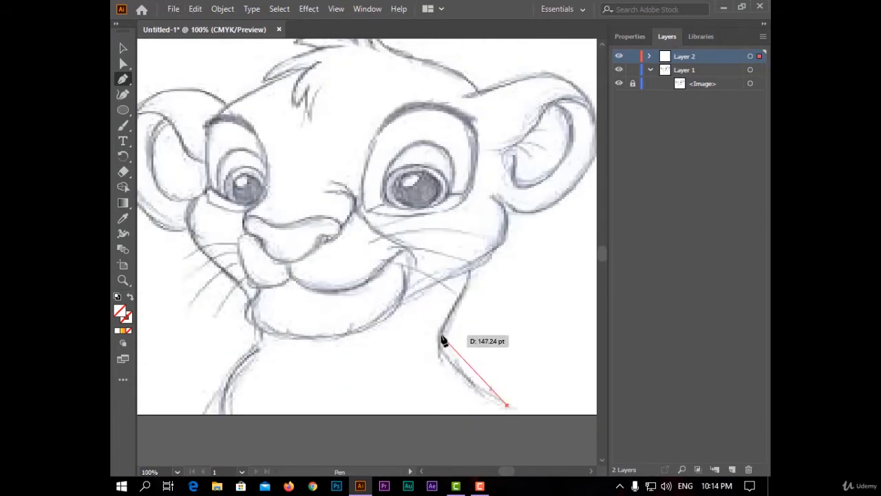
pyautogui.moveTo(434, 337); pyautogui.dragTo(449, 335)
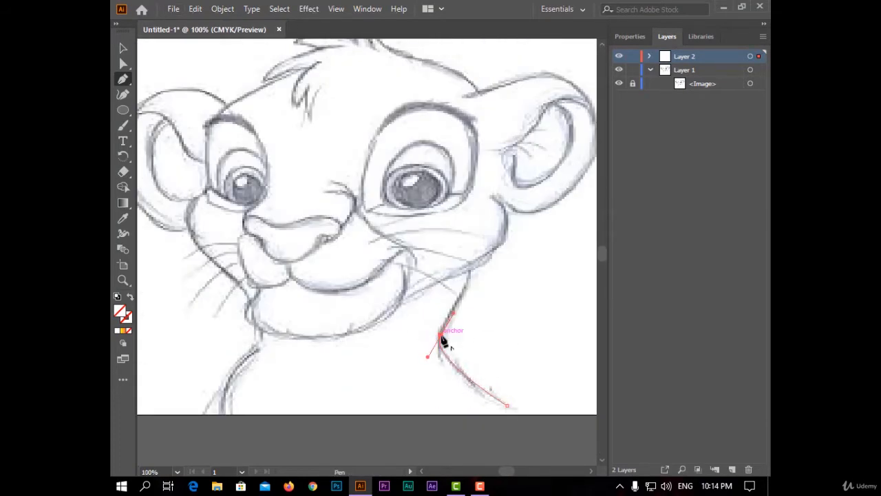
pyautogui.click(440, 336)
pyautogui.click(468, 270)
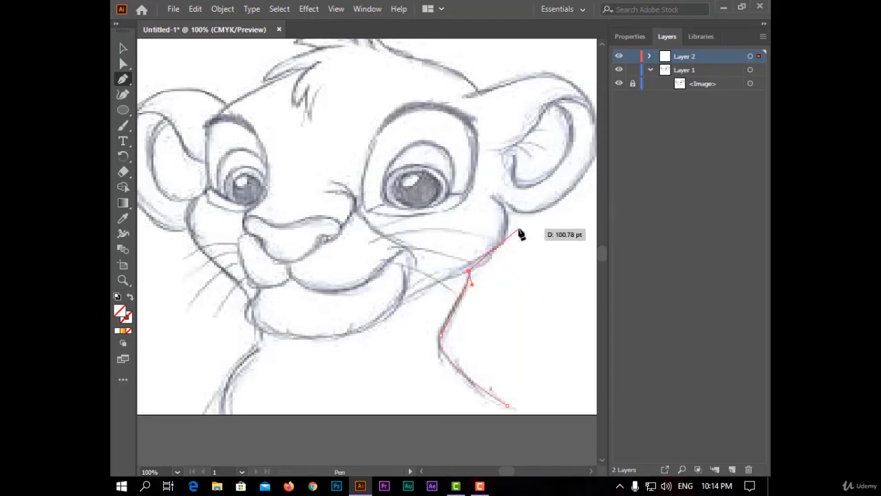
# Continue the path around the right cheek and into the lower base of the right ear.
pyautogui.moveTo(506, 207); pyautogui.dragTo(504, 156)
pyautogui.click(507, 209)
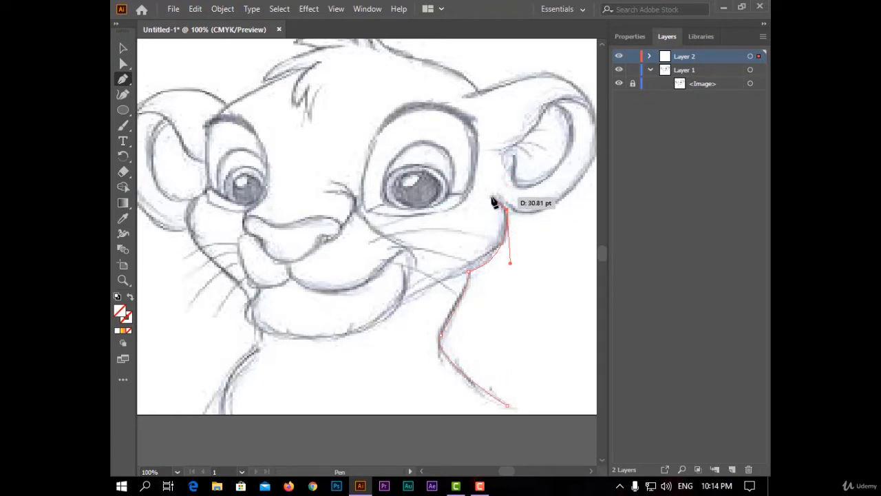
pyautogui.moveTo(491, 197); pyautogui.dragTo(492, 198)
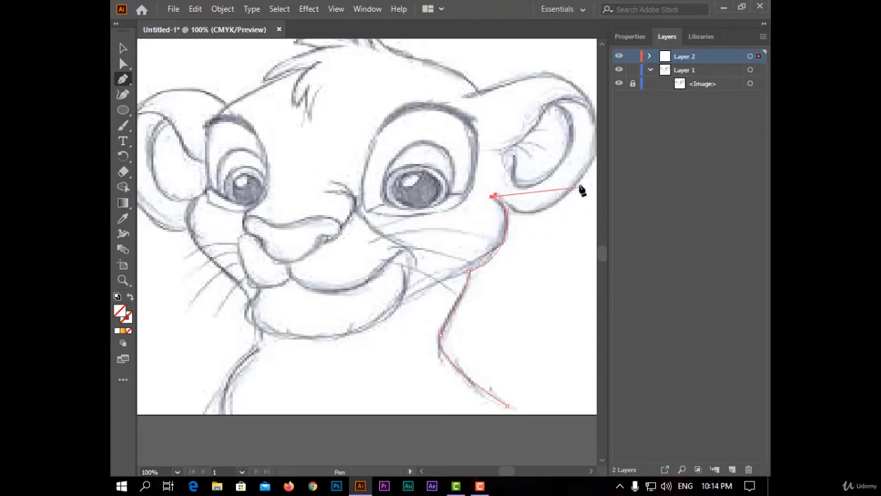
# Trace the right ear's outer contour from its lower base over the top and slightly into the forehead.
pyautogui.moveTo(580, 179); pyautogui.dragTo(554, 147)
pyautogui.moveTo(570, 117); pyautogui.dragTo(569, 118)
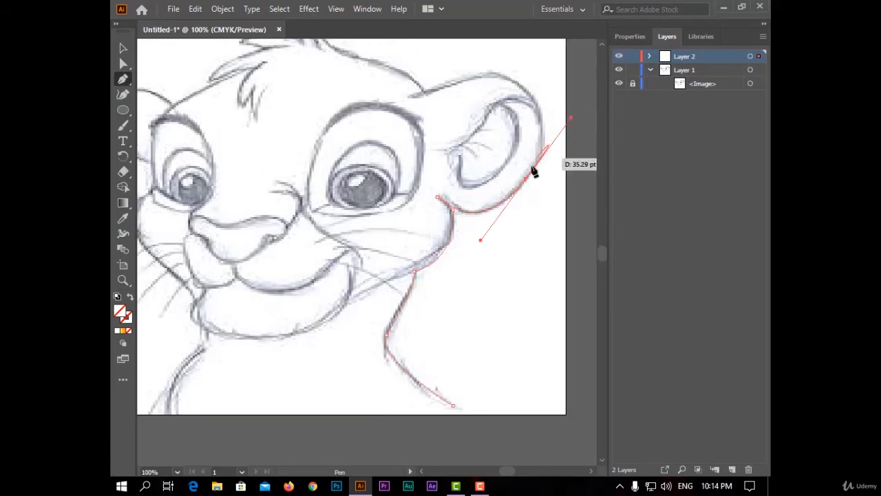
pyautogui.click(526, 179)
pyautogui.moveTo(493, 77); pyautogui.dragTo(413, 227)
pyautogui.moveTo(413, 226); pyautogui.dragTo(423, 225)
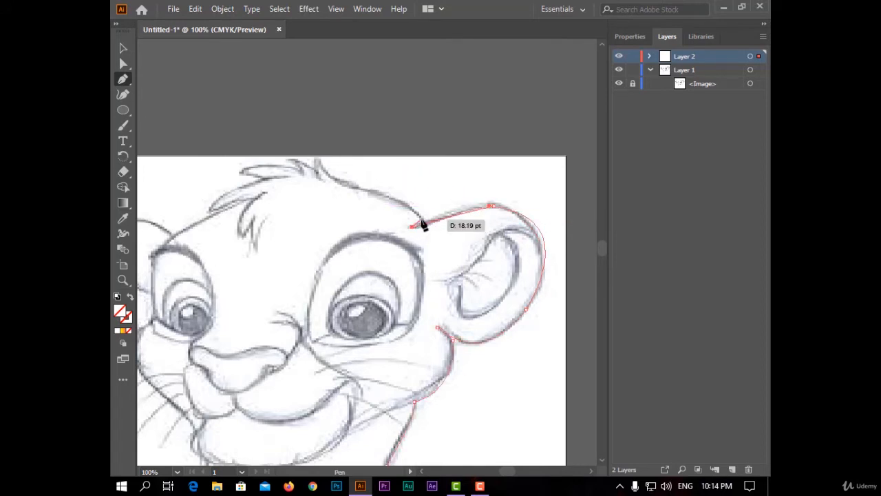
# Trace the top of the head from the right ear to the hair and outline the first two pointed hair tips.
pyautogui.click(423, 220)
pyautogui.moveTo(343, 186); pyautogui.dragTo(320, 184)
pyautogui.click(343, 186)
pyautogui.scroll(1, 319, 182)
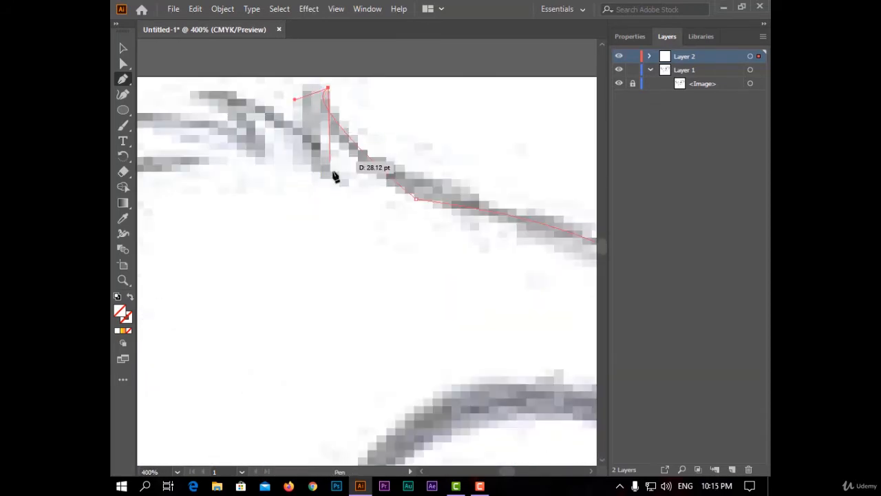
pyautogui.click(333, 172)
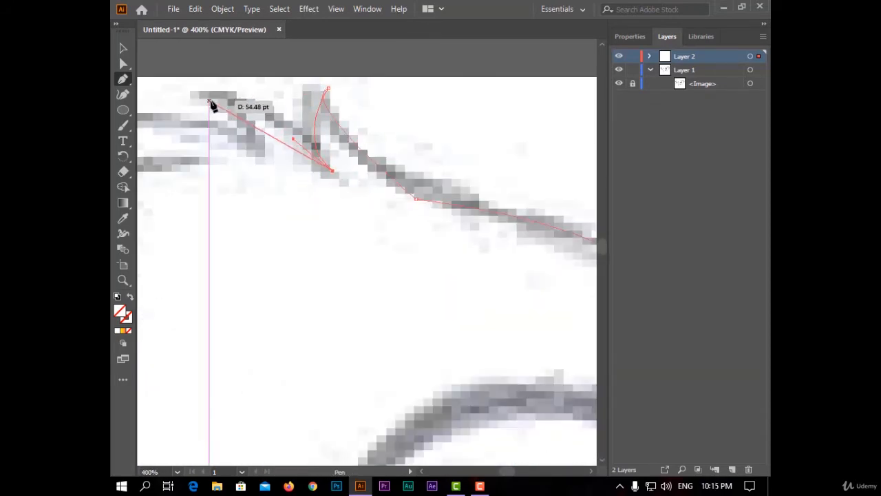
pyautogui.moveTo(209, 96); pyautogui.dragTo(156, 114)
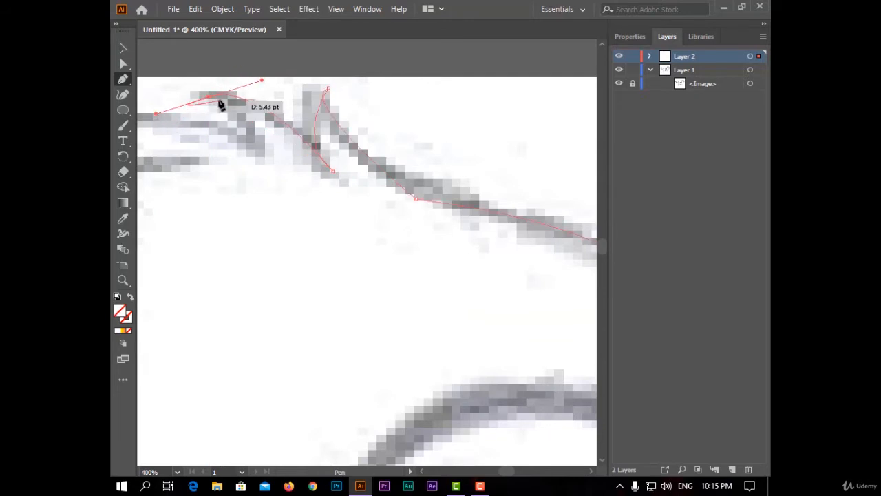
pyautogui.moveTo(266, 152); pyautogui.dragTo(267, 171)
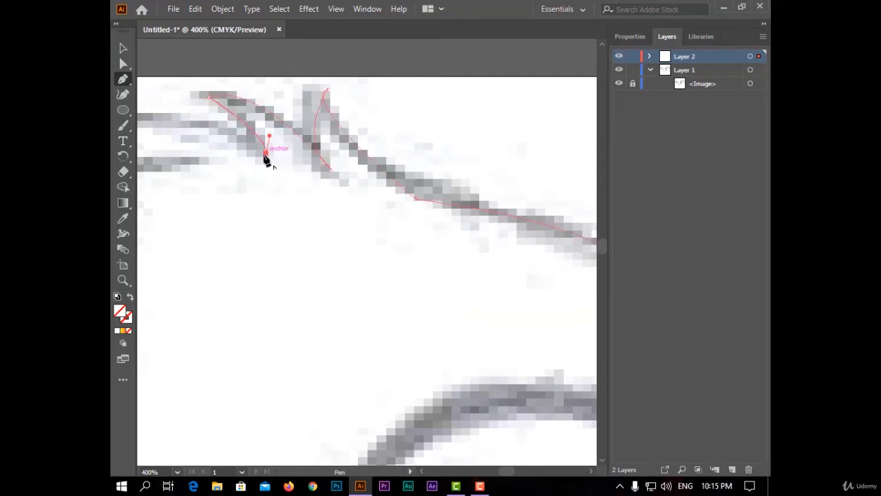
pyautogui.scroll(-3, 265, 159)
pyautogui.moveTo(167, 153); pyautogui.dragTo(176, 190)
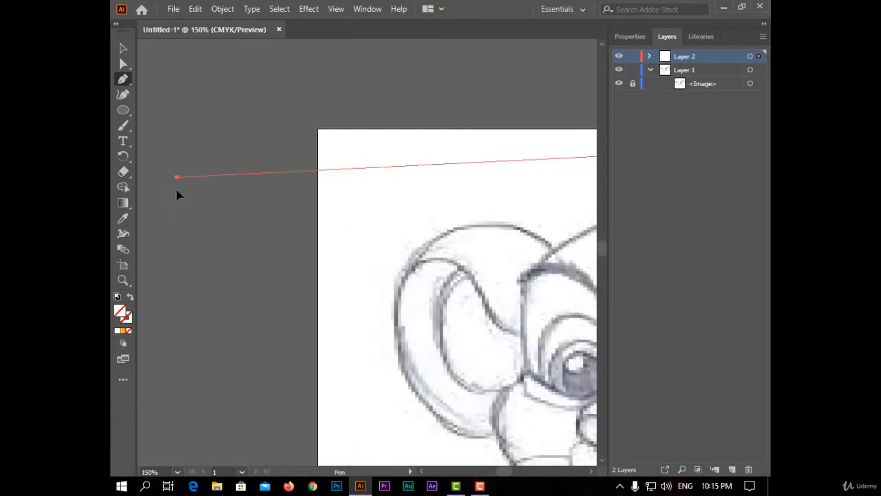
pyautogui.scroll(-5, 590, 222)
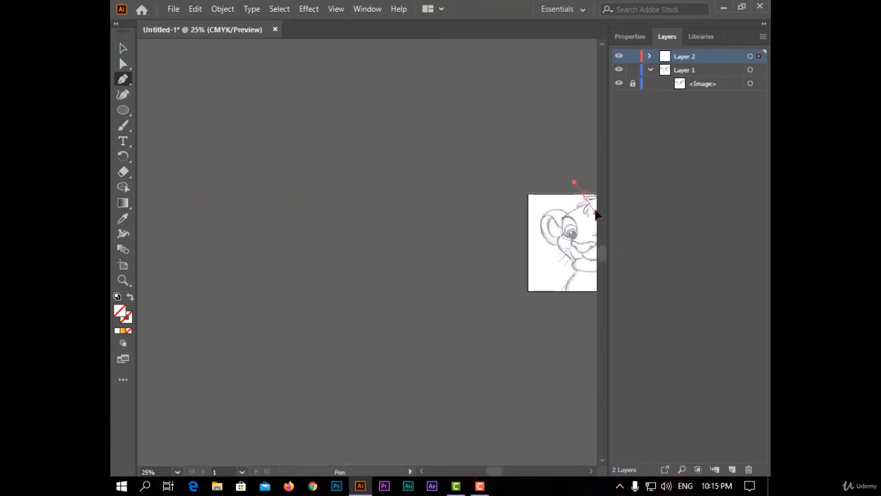
pyautogui.scroll(6, 596, 215)
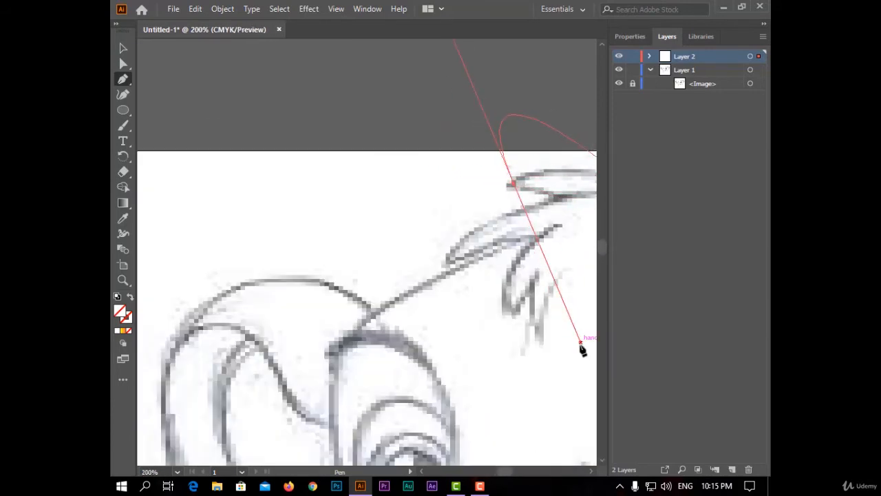
pyautogui.click(591, 471)
pyautogui.hotkey('ctrl', 'z')
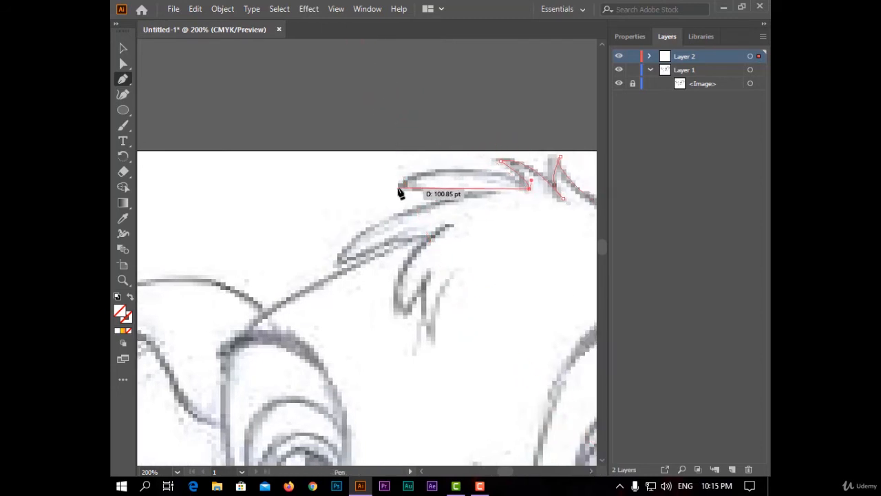
# Outline the long upper hair tuft out to its left tip and back to its root with curved segments.
pyautogui.moveTo(401, 187); pyautogui.dragTo(362, 202)
pyautogui.moveTo(323, 224); pyautogui.dragTo(321, 226)
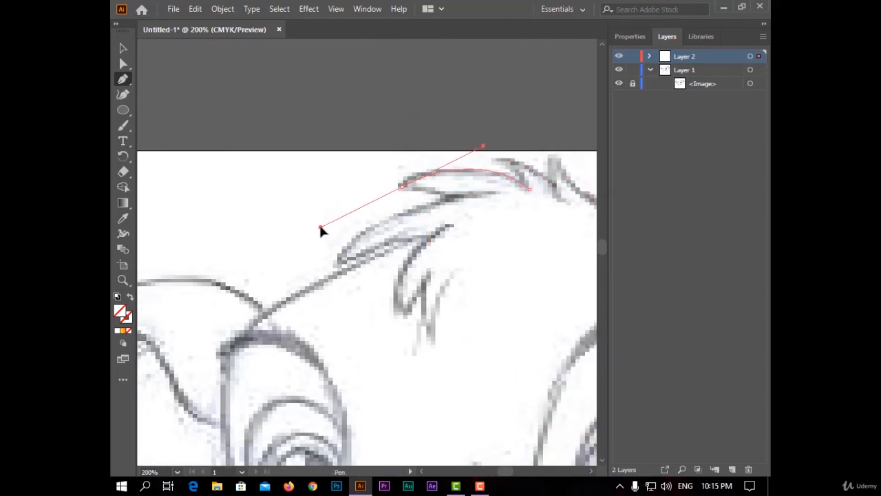
pyautogui.click(402, 186)
pyautogui.click(490, 192)
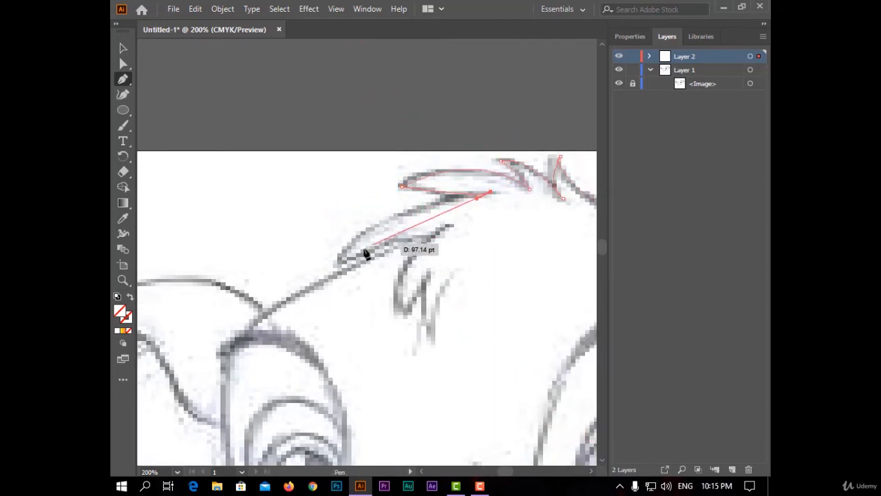
# Outline the lower-left hair tuft to its tip and back up to the top of the forelock.
pyautogui.moveTo(339, 259); pyautogui.dragTo(344, 273)
pyautogui.moveTo(317, 298); pyautogui.dragTo(315, 303)
pyautogui.click(340, 259)
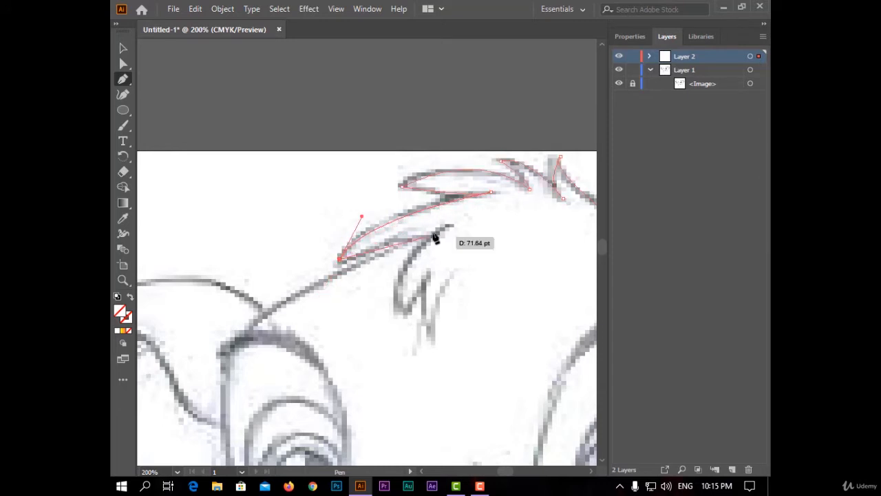
pyautogui.moveTo(430, 234); pyautogui.dragTo(432, 241)
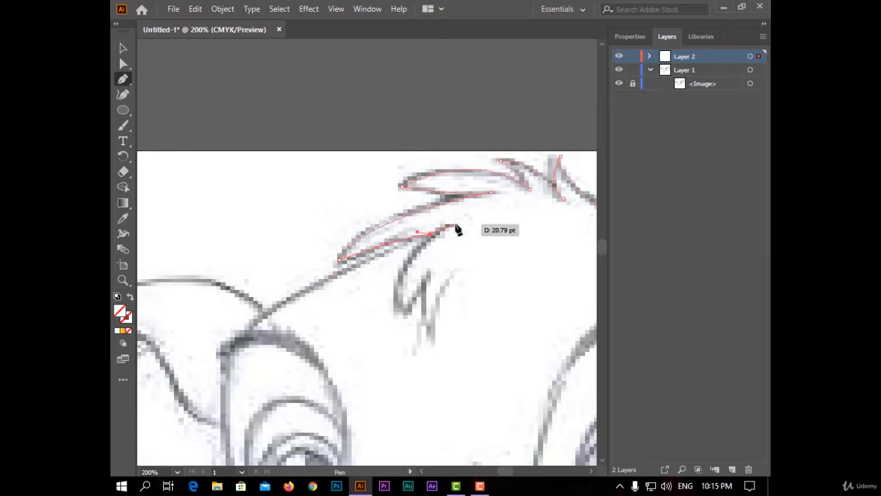
pyautogui.click(450, 224)
# Trace the forelock's hanging strands on the forehead as alternating pointed curves, ending at the last strand's upper end.
pyautogui.moveTo(402, 309); pyautogui.dragTo(437, 335)
pyautogui.click(403, 308)
pyautogui.moveTo(428, 275); pyautogui.dragTo(438, 271)
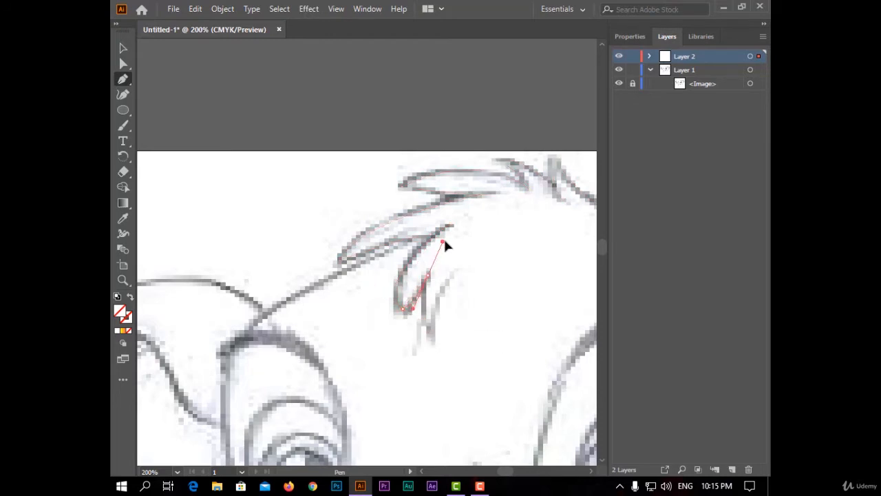
pyautogui.moveTo(450, 231); pyautogui.dragTo(451, 229)
pyautogui.click(428, 275)
pyautogui.moveTo(428, 336); pyautogui.dragTo(438, 343)
pyautogui.click(427, 336)
pyautogui.moveTo(459, 269); pyautogui.dragTo(468, 296)
# Start a new path at the top of the forelock and trace the forehead line down to the left brow.
pyautogui.scroll(-3, 463, 303)
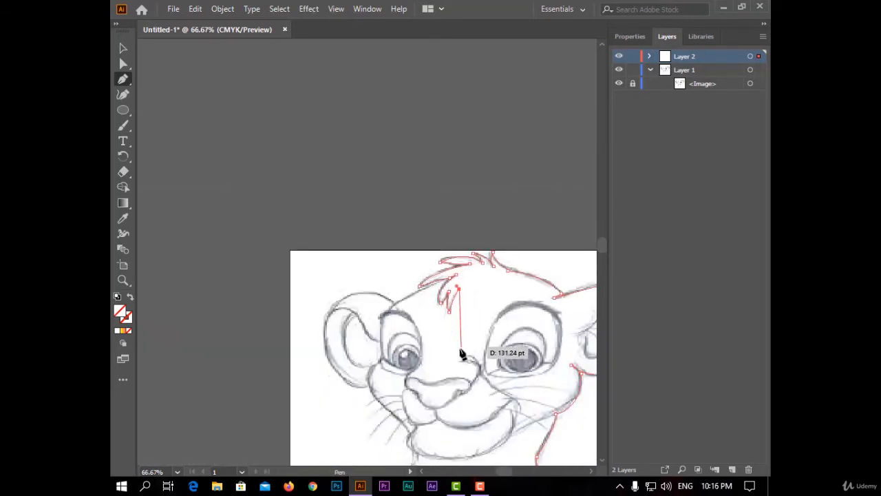
pyautogui.scroll(4, 436, 290)
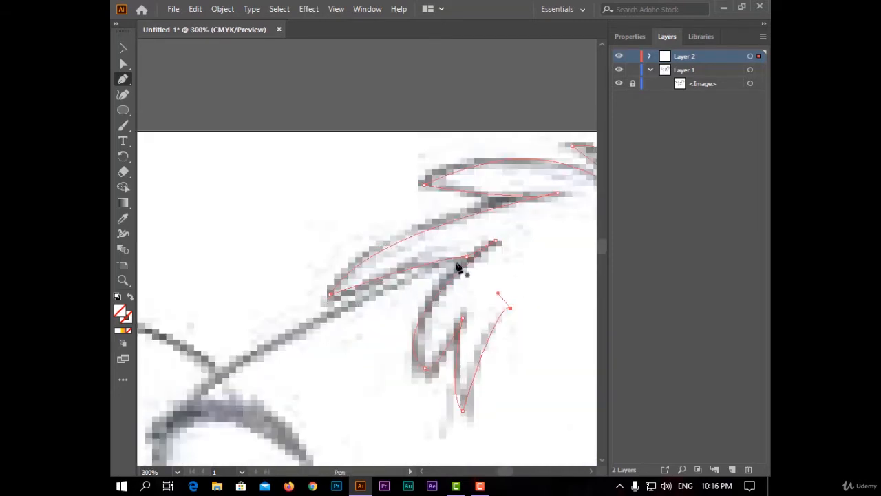
pyautogui.click(501, 242)
pyautogui.moveTo(203, 397); pyautogui.dragTo(213, 417)
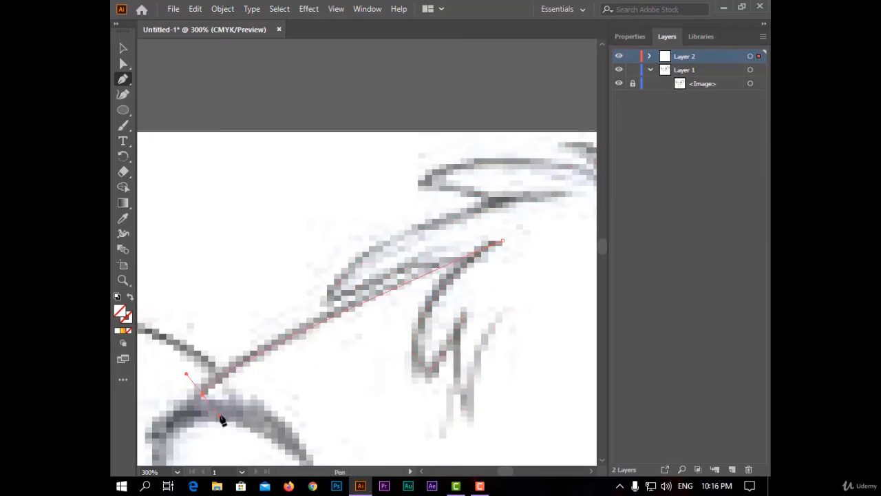
# Continue the path from the brow to the left ear's upper base and trace the ear's outer contour down to the cheek.
pyautogui.scroll(-5, 206, 390)
pyautogui.scroll(3, 159, 439)
pyautogui.scroll(-3, 156, 427)
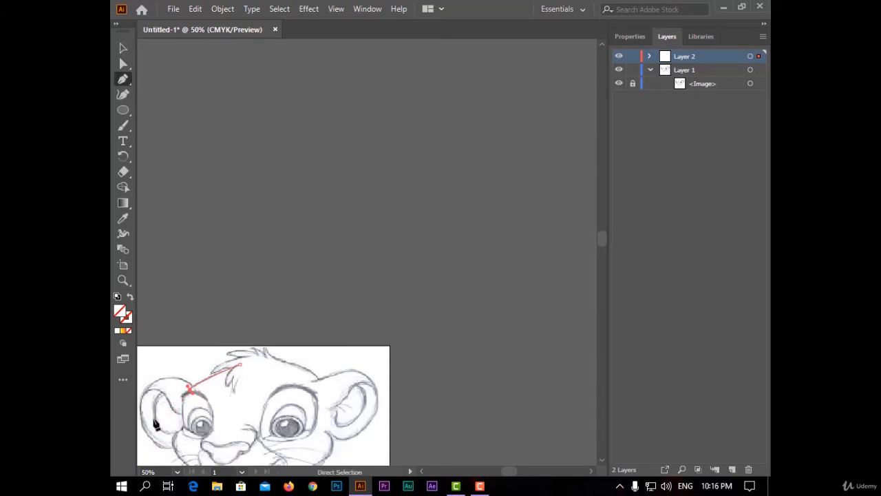
pyautogui.scroll(1, 156, 425)
pyautogui.scroll(3, 190, 167)
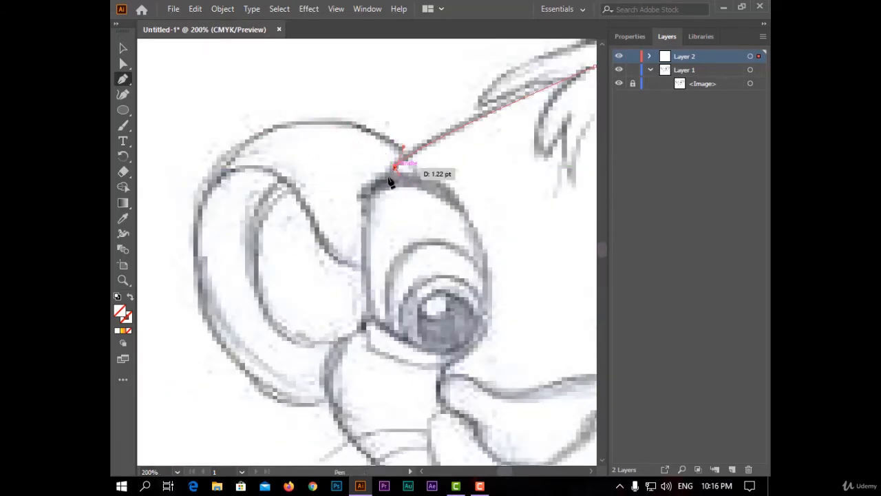
pyautogui.moveTo(389, 177); pyautogui.dragTo(406, 153)
pyautogui.hotkey('ctrl', 'z')
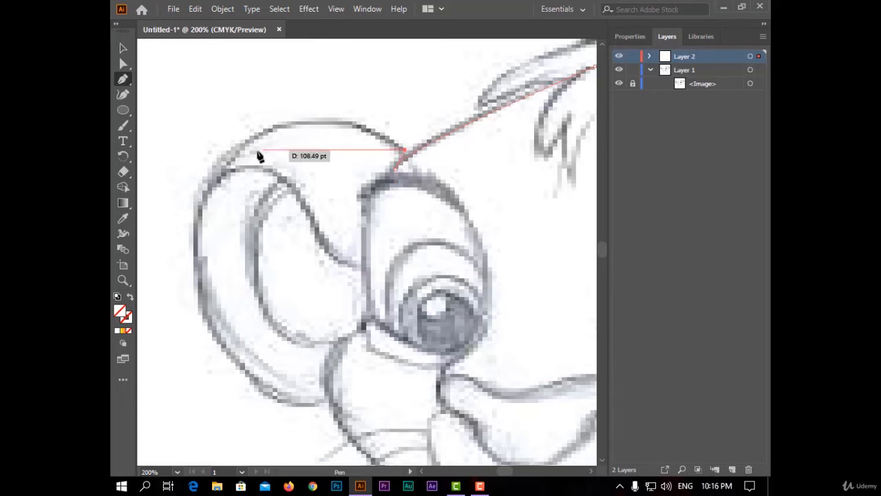
pyautogui.moveTo(197, 252); pyautogui.dragTo(172, 456)
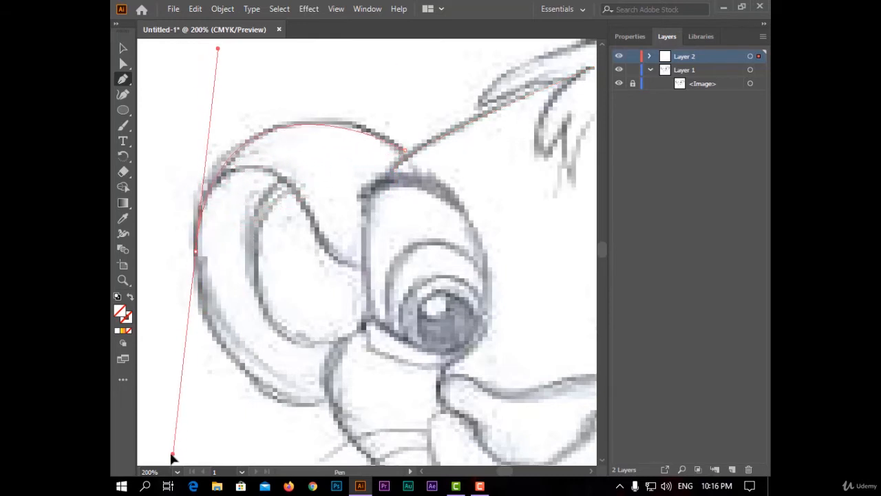
pyautogui.click(196, 251)
pyautogui.moveTo(325, 401); pyautogui.dragTo(456, 411)
pyautogui.click(324, 402)
# Trace the left cheek down past the whiskers and around the jaw to the chin, with corners where the outline turns.
pyautogui.scroll(-2, 390, 420)
pyautogui.scroll(-5, 393, 424)
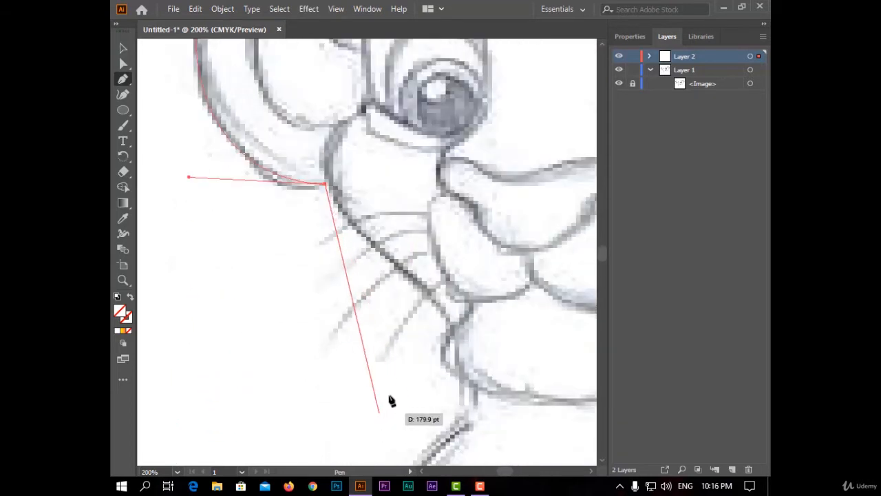
pyautogui.moveTo(409, 281); pyautogui.dragTo(444, 295)
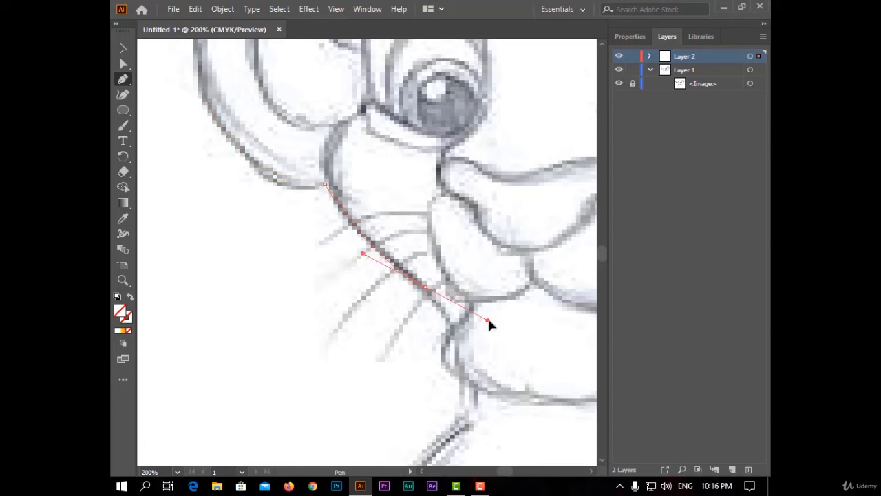
pyautogui.moveTo(492, 334); pyautogui.dragTo(496, 334)
pyautogui.click(425, 286)
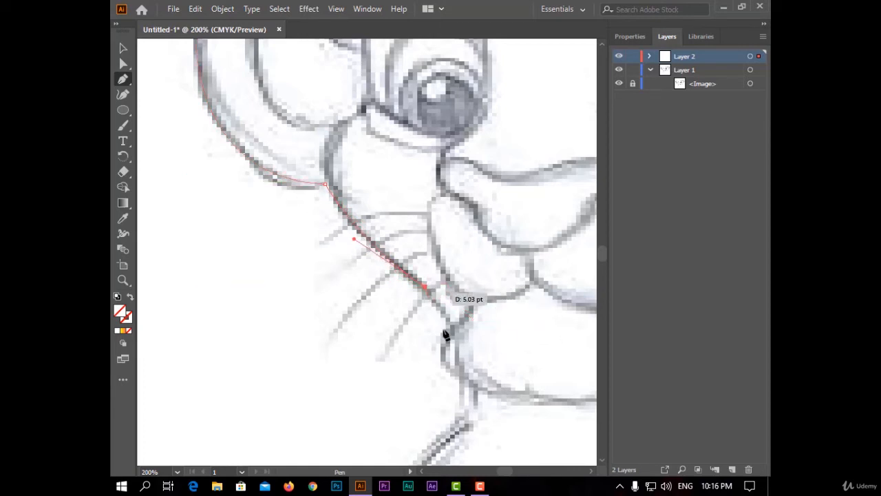
pyautogui.click(451, 331)
pyautogui.moveTo(463, 380); pyautogui.dragTo(508, 393)
pyautogui.click(465, 382)
# Continue the path from the chin down the left neck line to the artboard's lower edge.
pyautogui.scroll(-6, 511, 390)
pyautogui.hotkey('ctrl', '0')
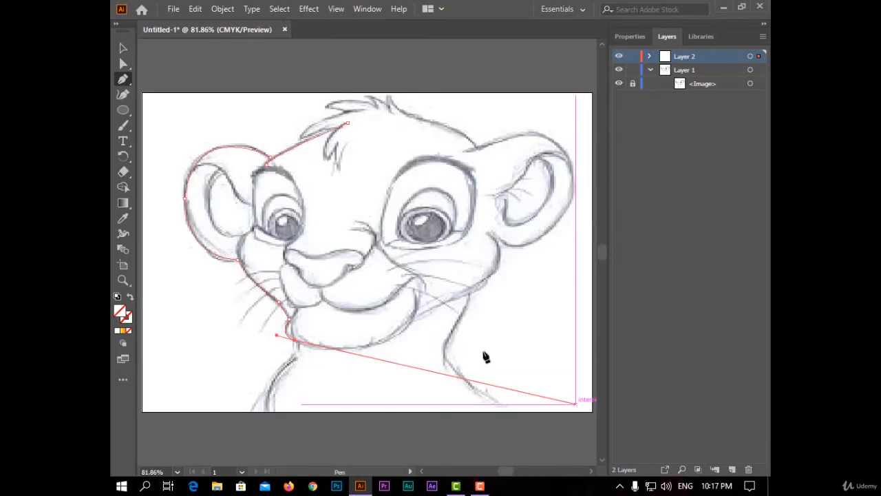
pyautogui.moveTo(294, 340); pyautogui.dragTo(286, 374)
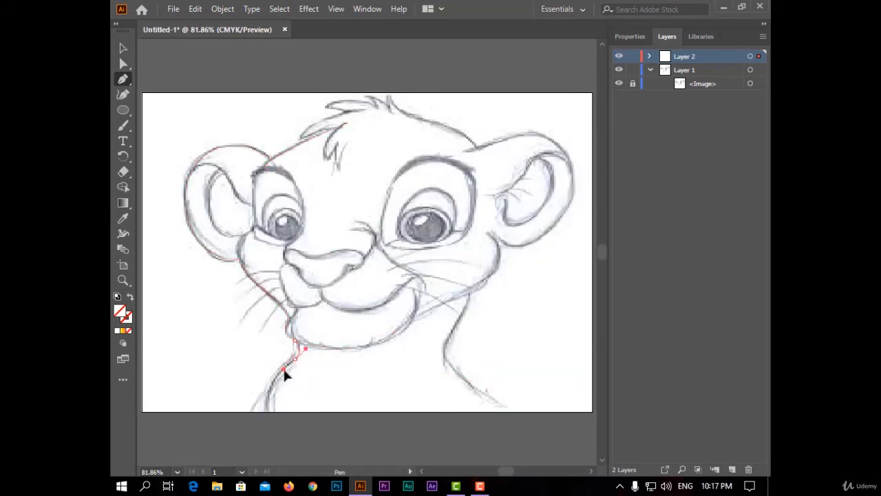
pyautogui.moveTo(266, 411); pyautogui.dragTo(280, 418)
pyautogui.moveTo(269, 452); pyautogui.dragTo(269, 415)
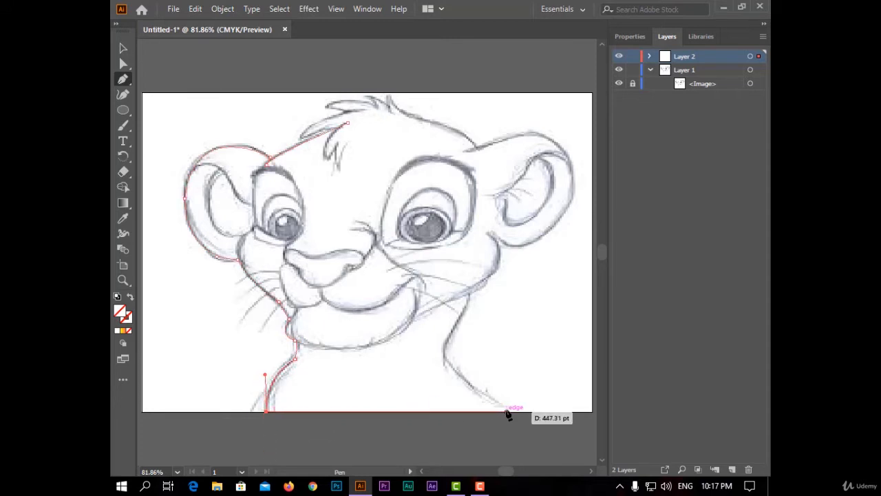
# Extend the path straight along the artboard's lower edge to the right shoulder and undo the extra segment up to the neck anchor.
pyautogui.click(506, 410)
pyautogui.click(444, 351)
pyautogui.hotkey('ctrl', 'z')
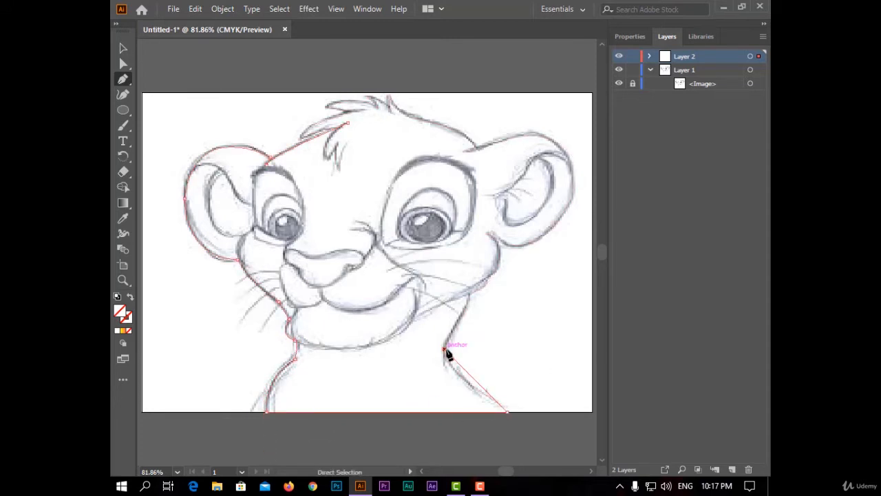
# Close the head outline with a curve from the right shoulder up to the neck anchor and deselect it.
pyautogui.click(500, 411)
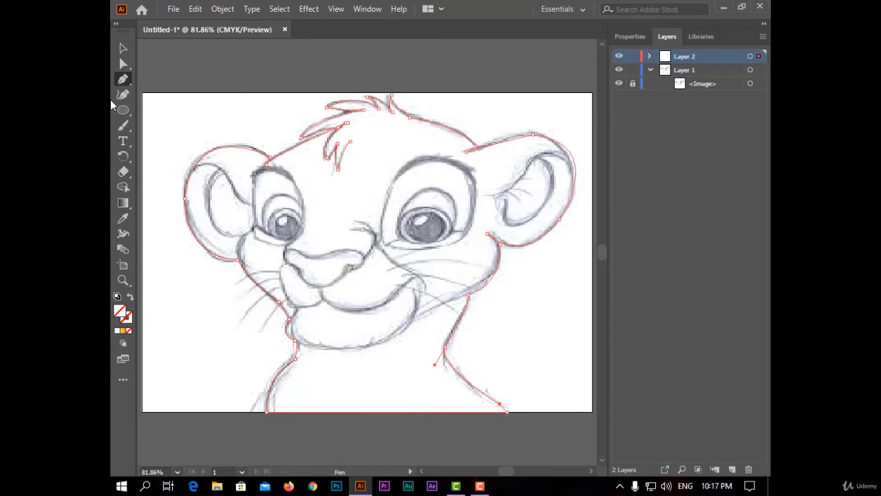
pyautogui.press('v')
pyautogui.click(157, 145)
# Trace the left ear's inner fold as an S-curve from the ear's outer edge to the face, ending in a corner at the eye.
pyautogui.scroll(3, 157, 145)
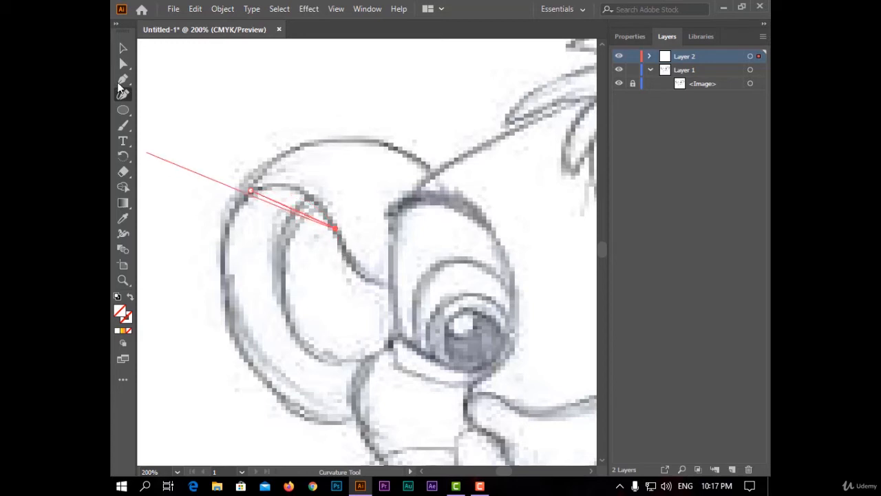
pyautogui.press('p')
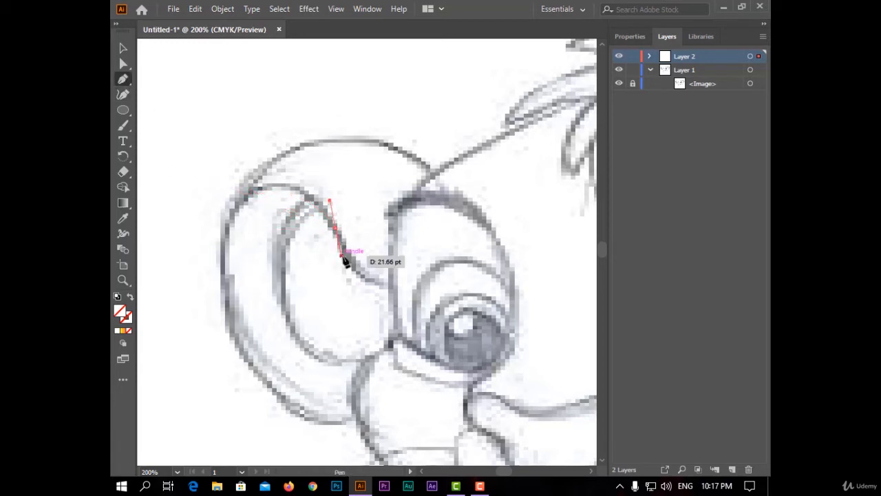
pyautogui.hotkey('ctrl', 'z')
pyautogui.click(249, 187)
pyautogui.moveTo(339, 236); pyautogui.dragTo(347, 255)
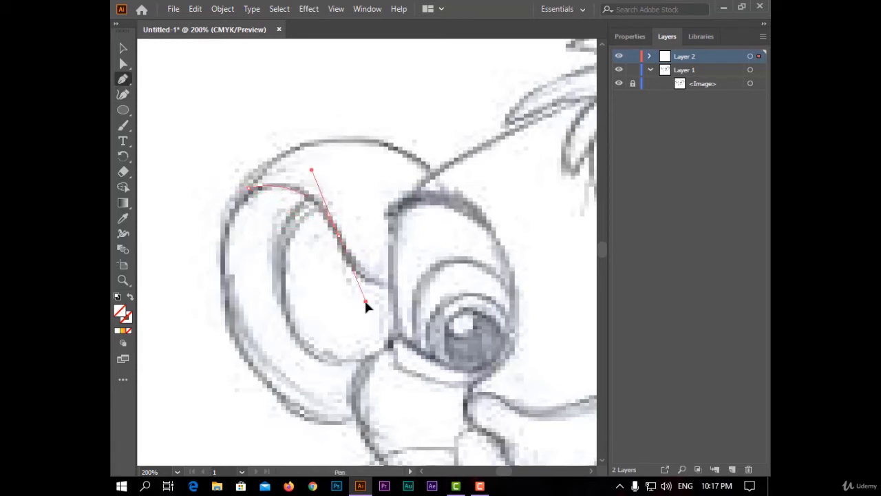
pyautogui.moveTo(366, 305); pyautogui.dragTo(367, 303)
pyautogui.moveTo(388, 284); pyautogui.dragTo(409, 277)
pyautogui.click(389, 286)
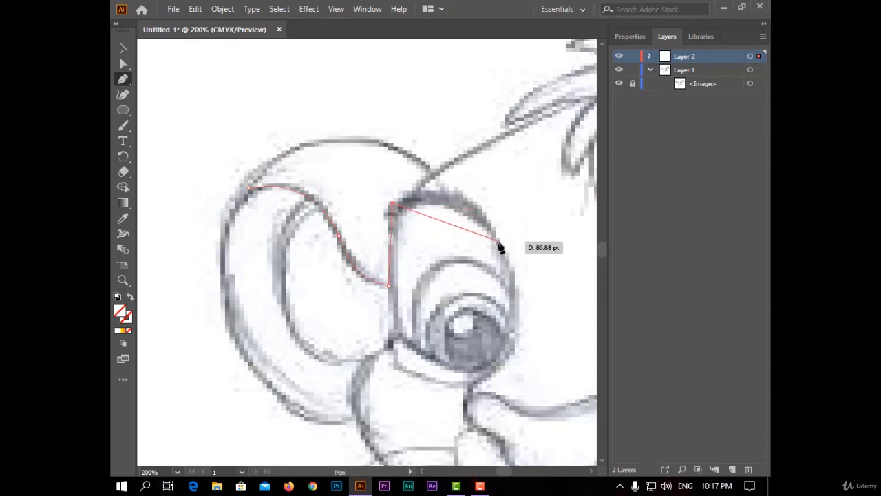
# Continue the path around the left eye's outline, close it back at the end of the ear fold, and deselect it.
pyautogui.moveTo(497, 242); pyautogui.dragTo(468, 365)
pyautogui.moveTo(451, 407); pyautogui.dragTo(452, 405)
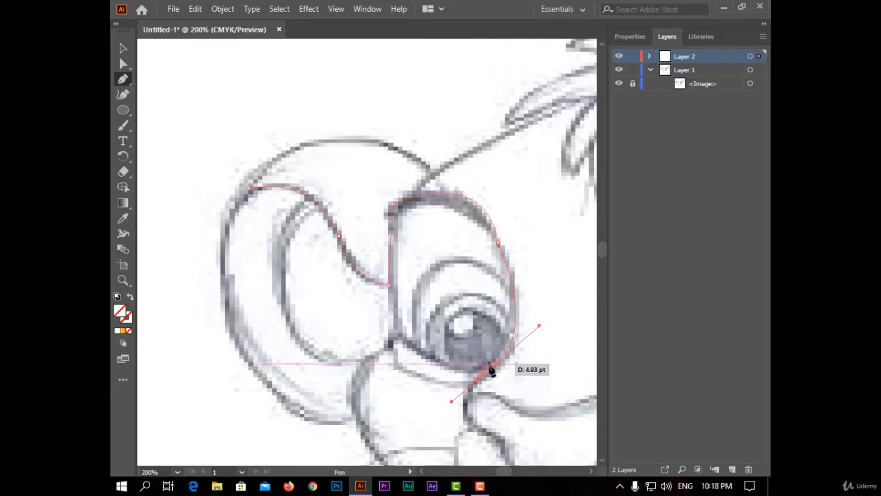
pyautogui.moveTo(399, 338); pyautogui.dragTo(339, 281)
pyautogui.click(401, 336)
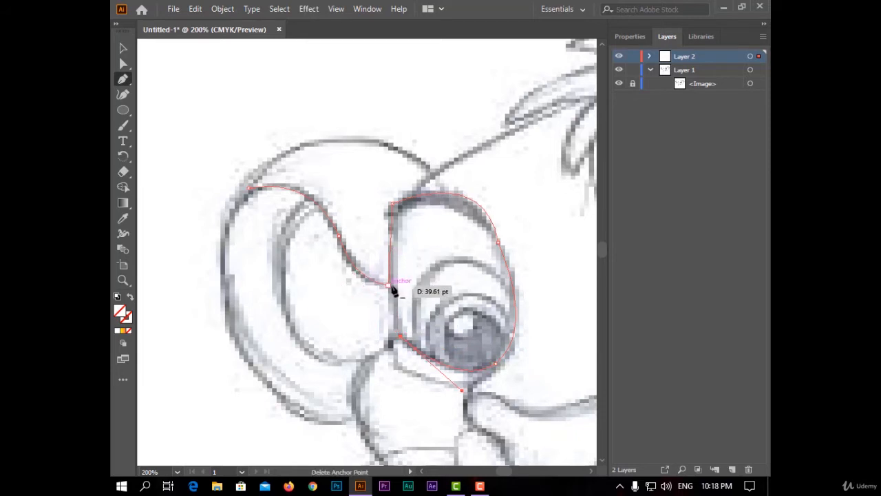
pyautogui.click(123, 48)
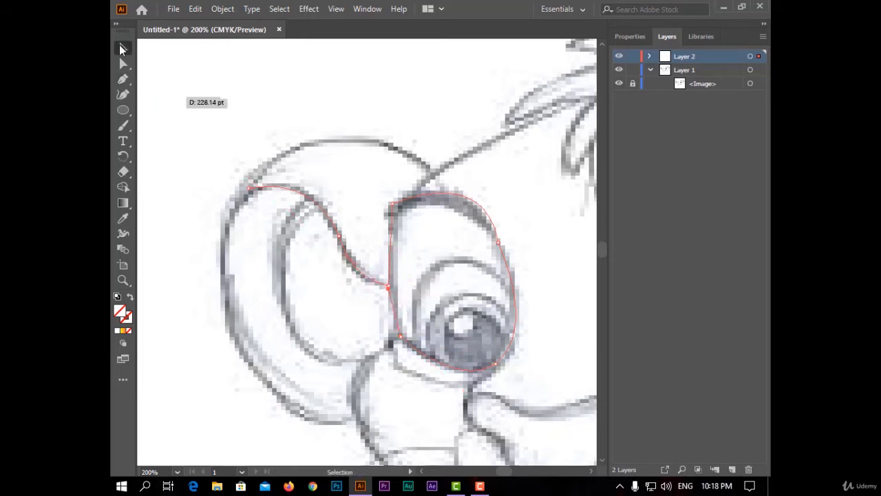
pyautogui.click(444, 133)
# Select all traced paths and give them a black stroke with no fill.
pyautogui.scroll(-6, 444, 138)
pyautogui.hotkey('ctrl', 'a')
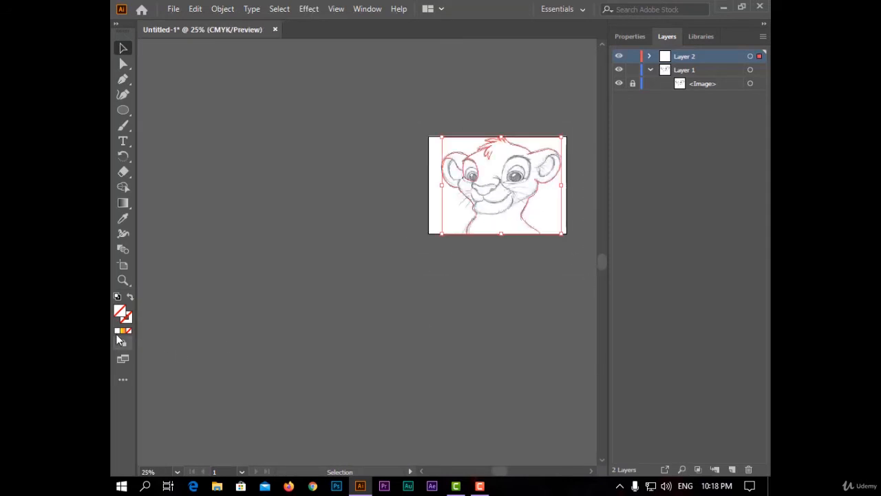
pyautogui.click(126, 318)
pyautogui.click(307, 278)
pyautogui.click(439, 178)
# Set the stroke weight of all traced paths to 5 pt and deselect them.
pyautogui.click(630, 36)
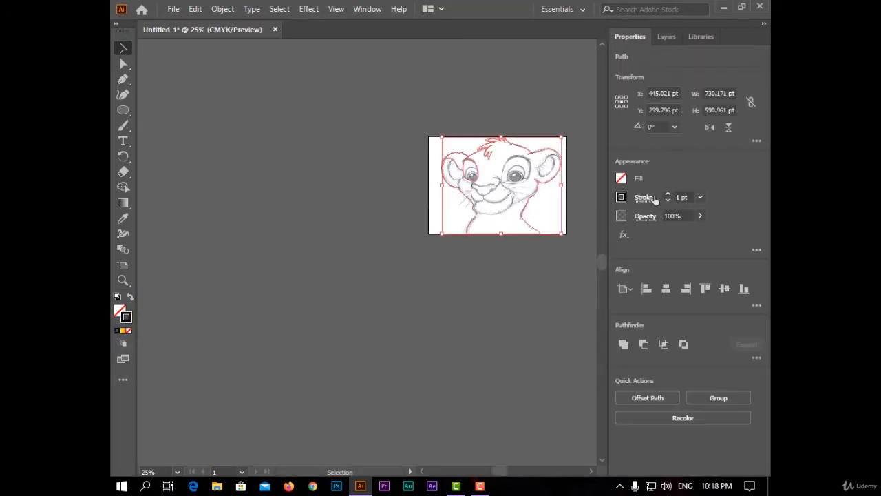
pyautogui.click(668, 194)
pyautogui.click(668, 194)
pyautogui.click(667, 194)
pyautogui.click(668, 194)
pyautogui.scroll(3, 578, 186)
pyautogui.hotkey('ctrl', '0')
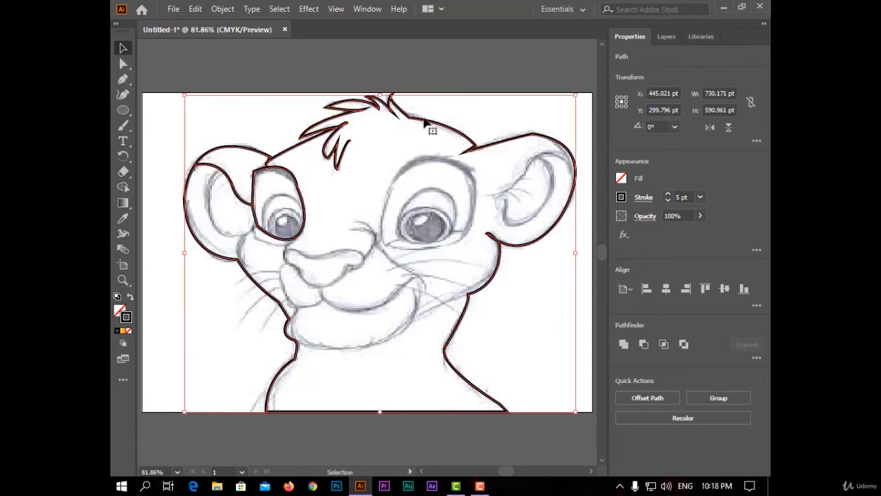
pyautogui.click(468, 62)
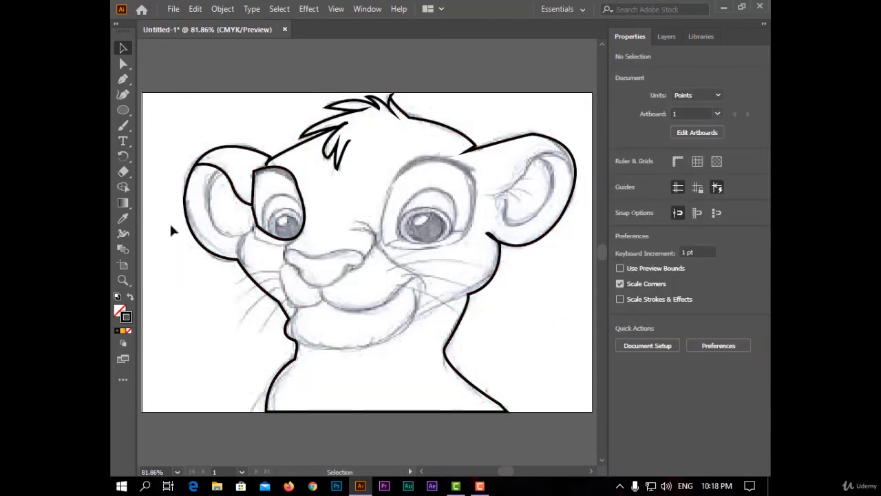
# Draw two nested arcs over the left pupil, each running from the lower eye edge to the eye's right side.
pyautogui.click(123, 79)
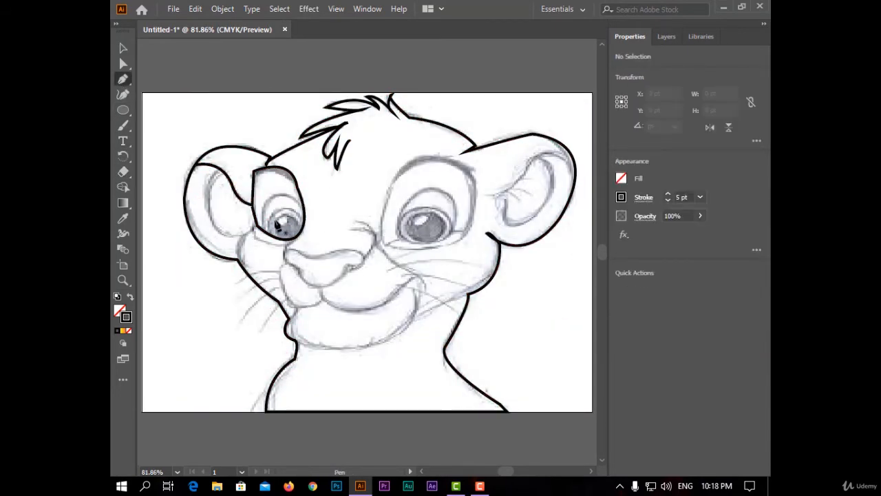
pyautogui.scroll(4, 252, 222)
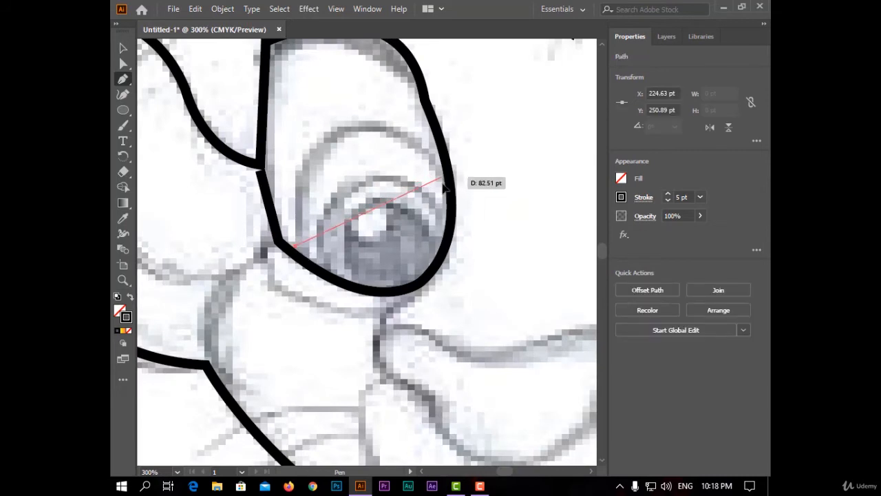
pyautogui.moveTo(442, 177)
pyautogui.mouseDown()
pyautogui.moveTo(556, 320)
pyautogui.moveTo(586, 330)
pyautogui.moveTo(577, 337)
pyautogui.mouseUp()
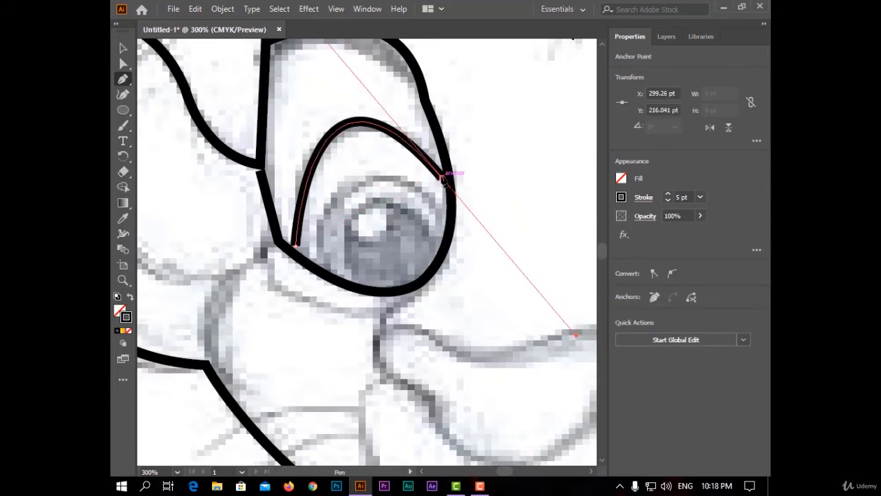
pyautogui.click(317, 264)
pyautogui.moveTo(451, 219)
pyautogui.mouseDown()
pyautogui.moveTo(531, 297)
pyautogui.moveTo(582, 330)
pyautogui.moveTo(572, 338)
pyautogui.mouseUp()
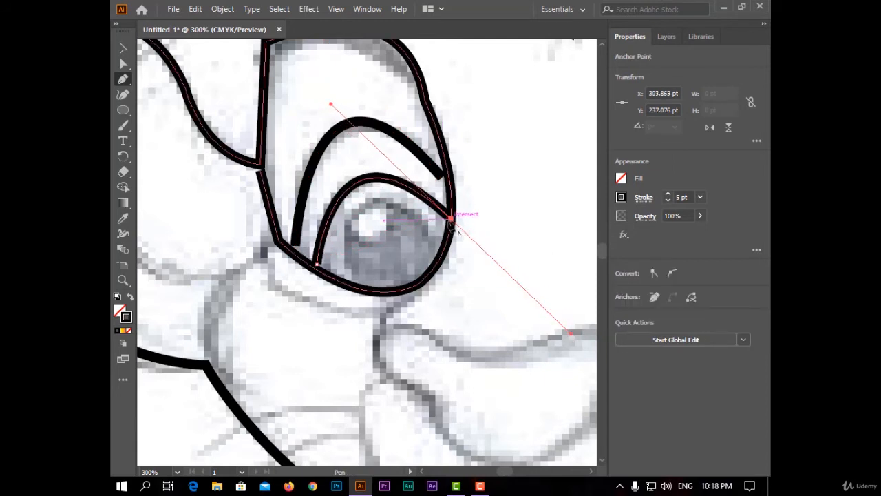
# Trace the left pupil as a closed shape with an arched top and a curved bottom, and deselect it.
pyautogui.click(349, 265)
pyautogui.moveTo(430, 242)
pyautogui.mouseDown()
pyautogui.moveTo(452, 250)
pyautogui.moveTo(500, 311)
pyautogui.mouseUp()
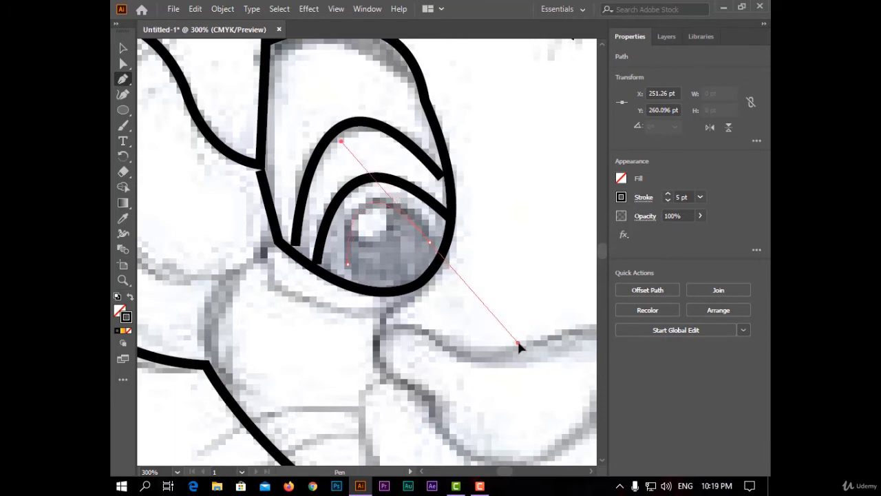
pyautogui.moveTo(504, 346); pyautogui.dragTo(504, 347)
pyautogui.click(429, 242)
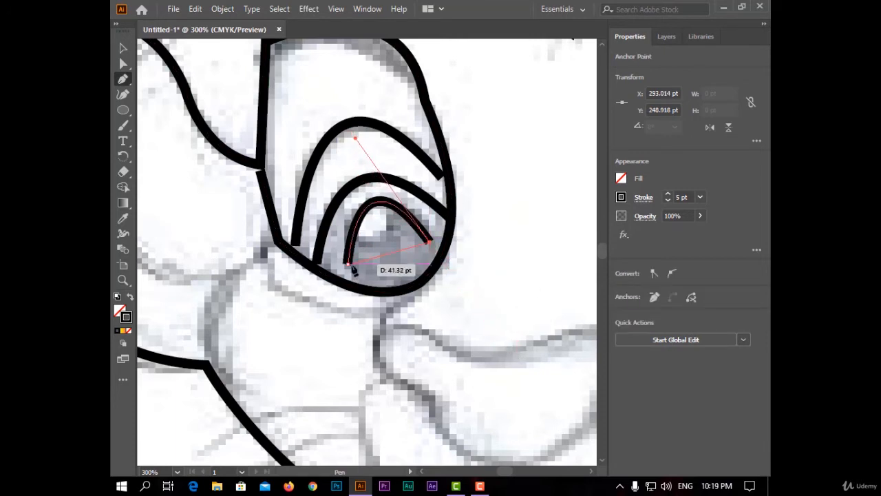
pyautogui.moveTo(347, 264); pyautogui.dragTo(262, 209)
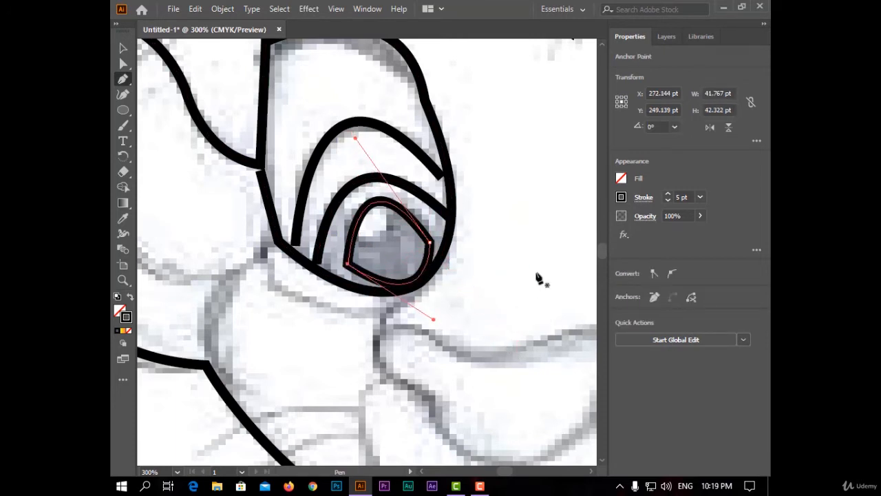
pyautogui.click(122, 49)
pyautogui.click(551, 184)
# Trace the right eye's upper contour from its inner corner to the outer brow, redoing the misplaced curve and ending in a corner point.
pyautogui.hotkey('ctrl', '0')
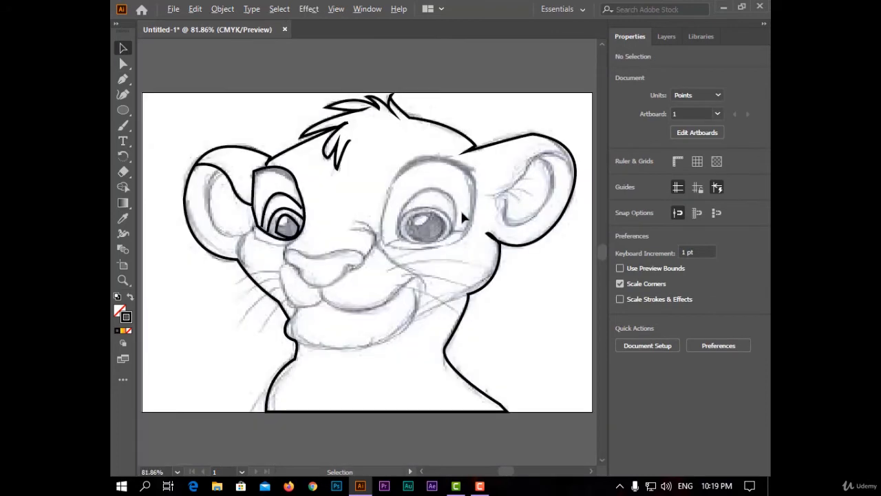
pyautogui.scroll(2, 461, 209)
pyautogui.click(123, 81)
pyautogui.click(318, 265)
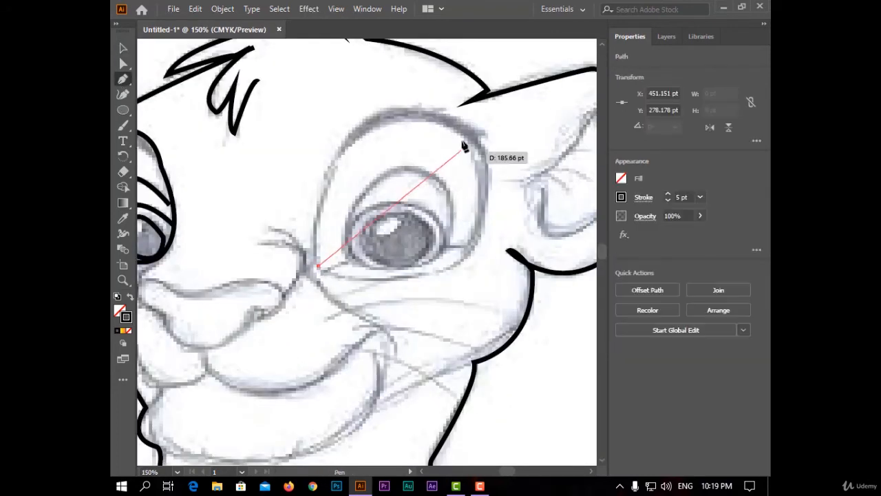
pyautogui.moveTo(459, 131); pyautogui.dragTo(437, 197)
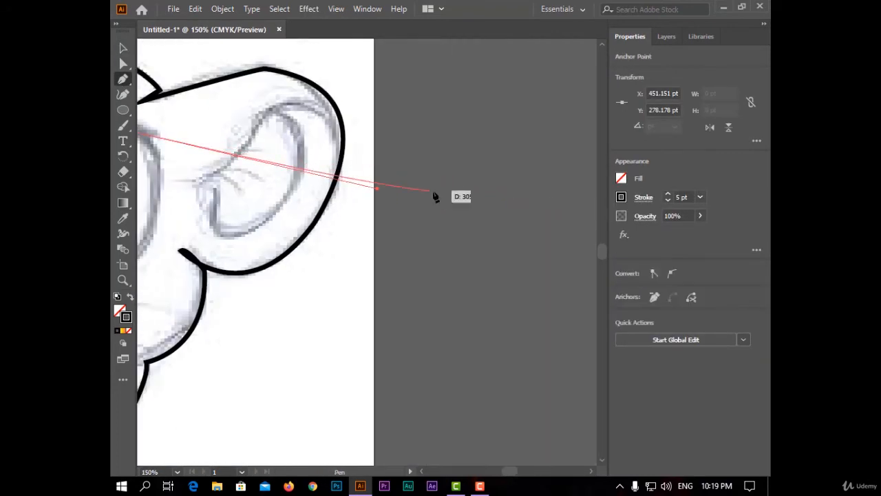
pyautogui.hotkey('ctrl', '0')
pyautogui.hotkey('ctrl', 'z')
pyautogui.moveTo(462, 168); pyautogui.dragTo(549, 213)
pyautogui.moveTo(461, 169); pyautogui.dragTo(458, 173)
pyautogui.hotkey('ctrl', 'z')
pyautogui.click(461, 169)
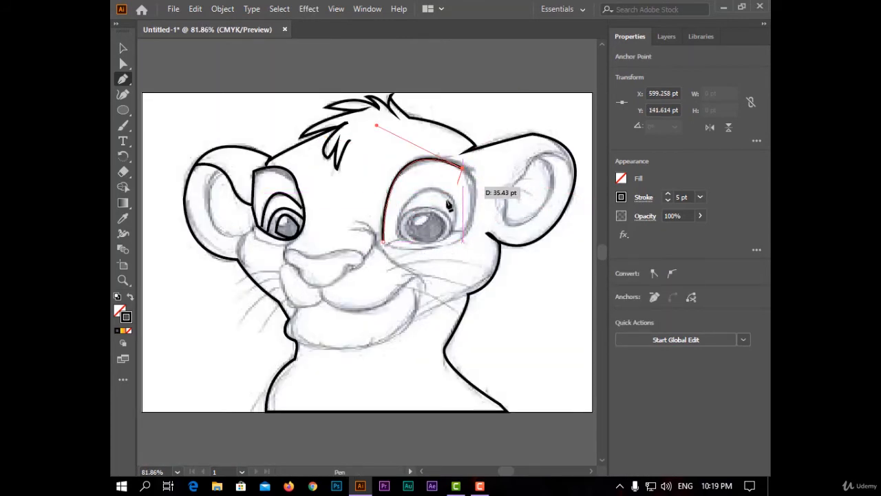
# Close the right eye's outline with a curve along its outer and lower edge and deselect it.
pyautogui.moveTo(384, 242); pyautogui.dragTo(256, 210)
pyautogui.press('v')
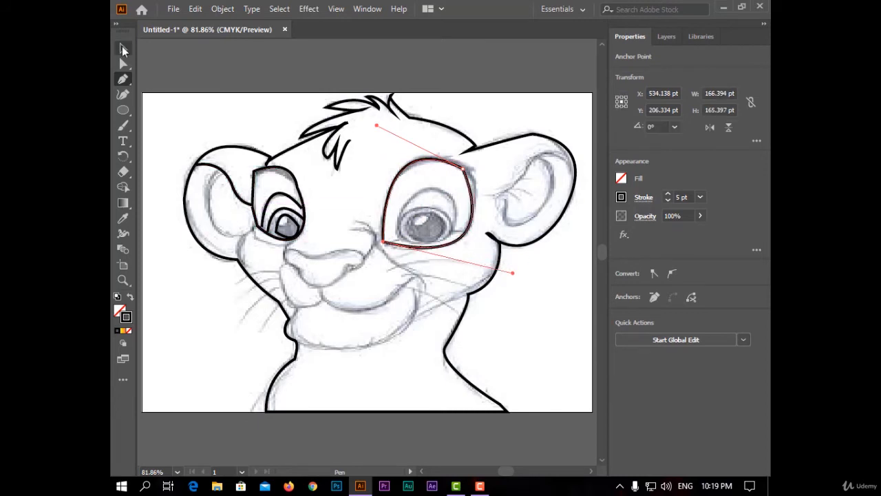
pyautogui.click(509, 110)
# Draw a closed shape inside the right eye, arching over the upper lid line and curving back beneath the pupil.
pyautogui.press('p')
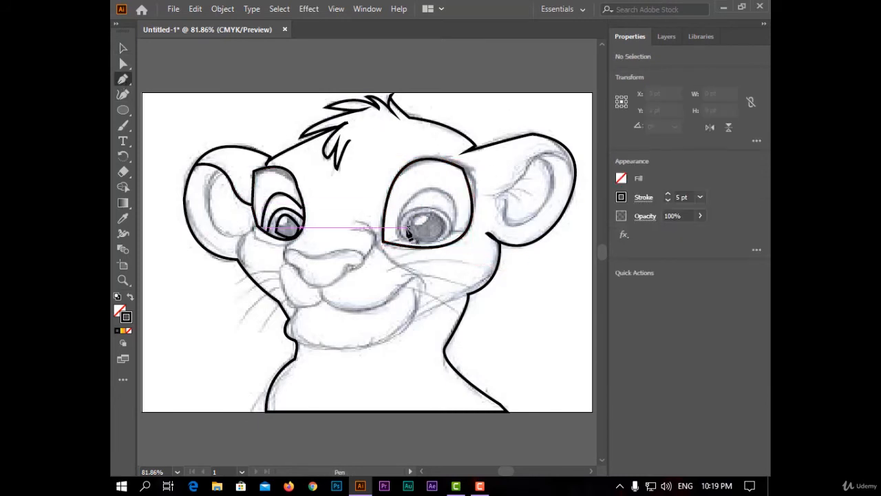
pyautogui.moveTo(401, 235); pyautogui.dragTo(451, 205)
pyautogui.moveTo(478, 237); pyautogui.dragTo(489, 247)
pyautogui.click(452, 202)
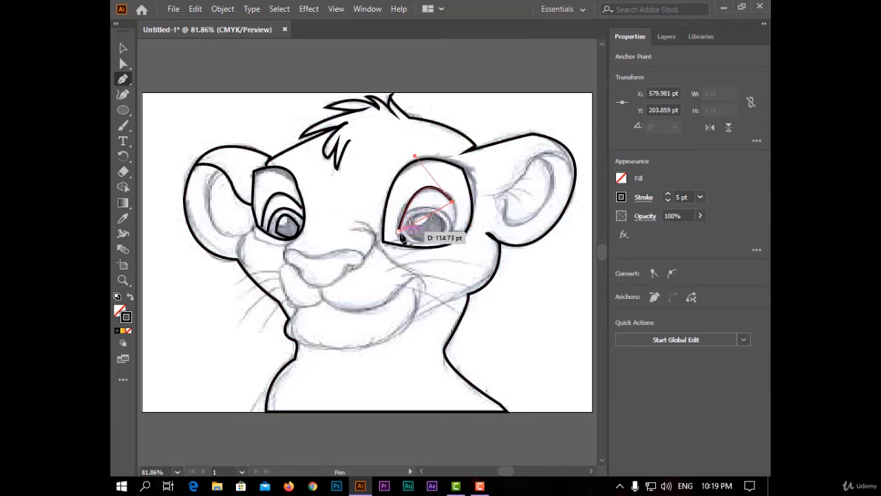
pyautogui.moveTo(400, 233); pyautogui.dragTo(331, 195)
pyautogui.hotkey('ctrl', 'z')
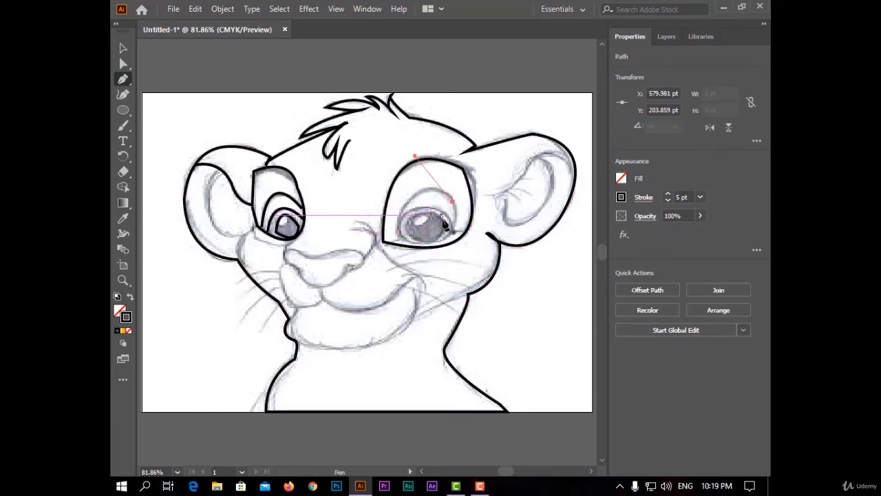
pyautogui.hotkey('ctrl', 'shift', 'z')
# Draw an arc across the right eye just above the pupil, from one side of the inner shape to the other.
pyautogui.scroll(4, 420, 233)
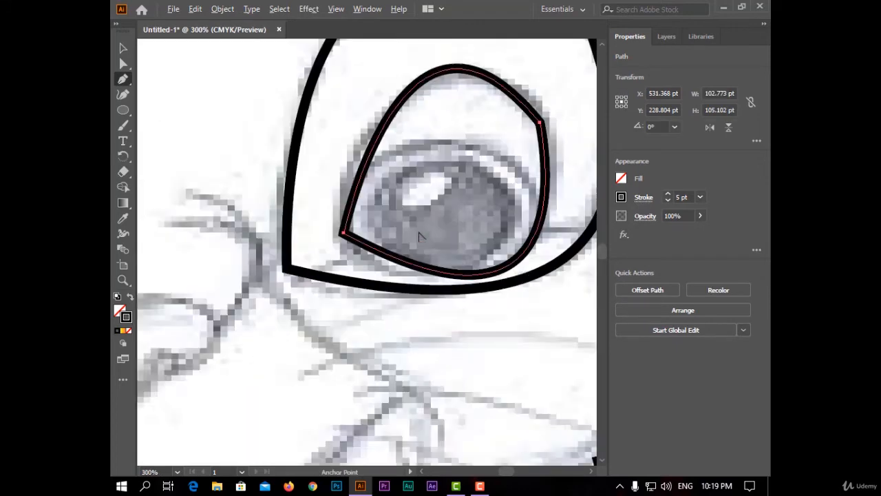
pyautogui.click(369, 172)
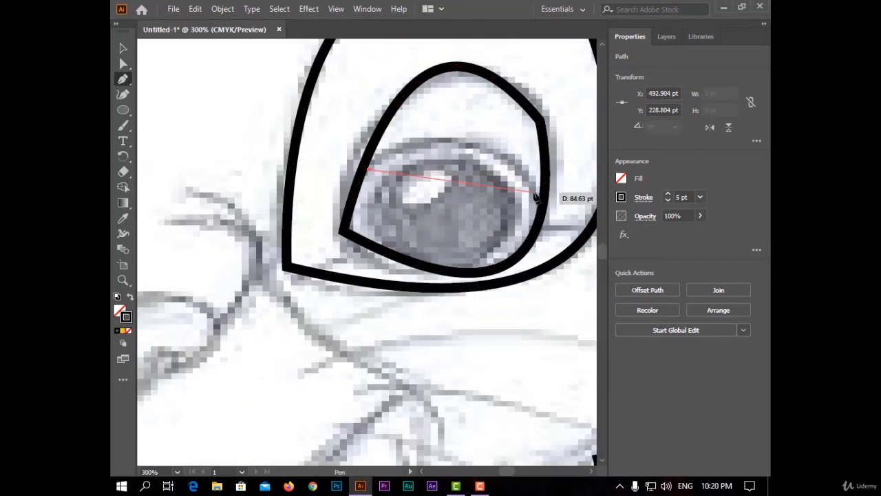
pyautogui.moveTo(535, 191); pyautogui.dragTo(459, 330)
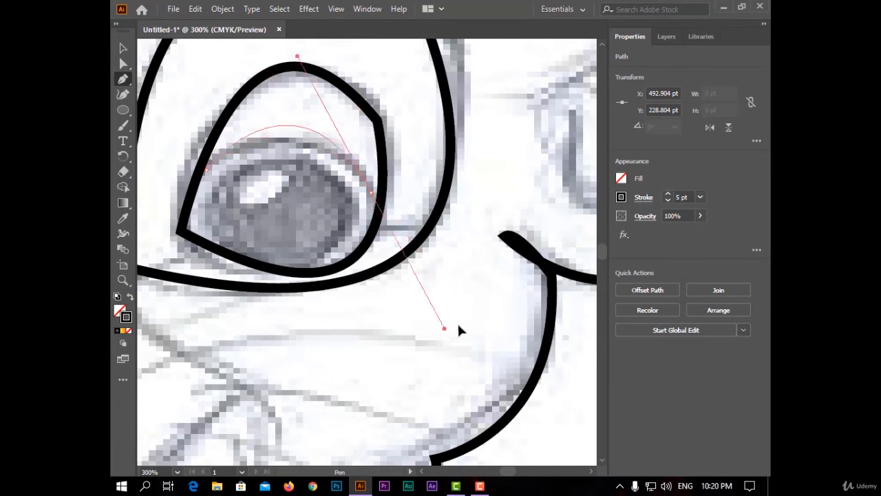
pyautogui.moveTo(441, 288); pyautogui.dragTo(370, 193)
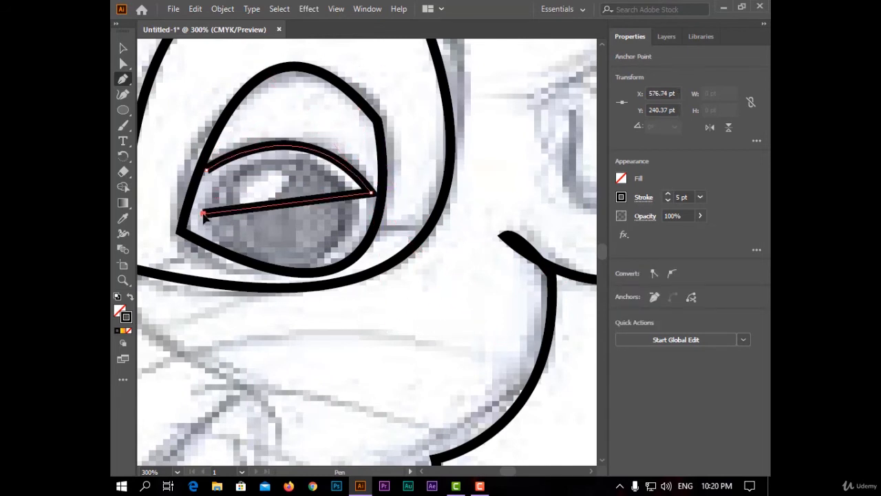
# Trace the right pupil as a closed shape with an arched upper edge beneath the lid arc.
pyautogui.click(205, 212)
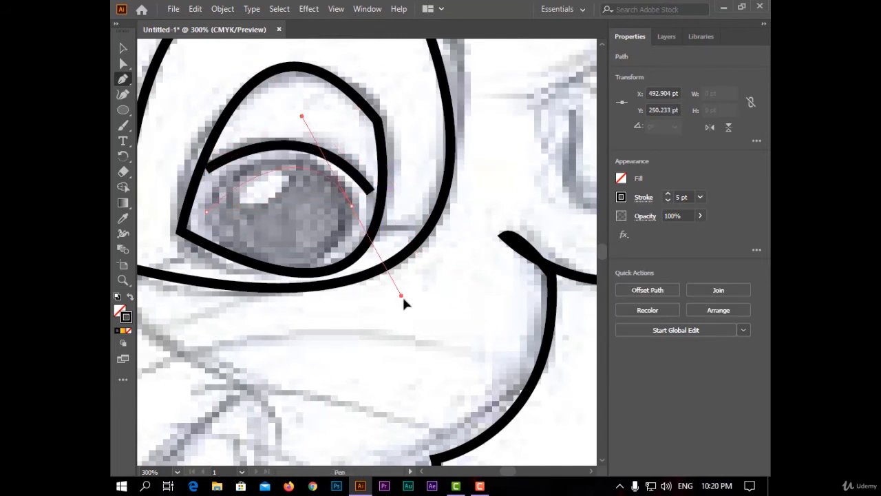
pyautogui.moveTo(409, 314); pyautogui.dragTo(408, 311)
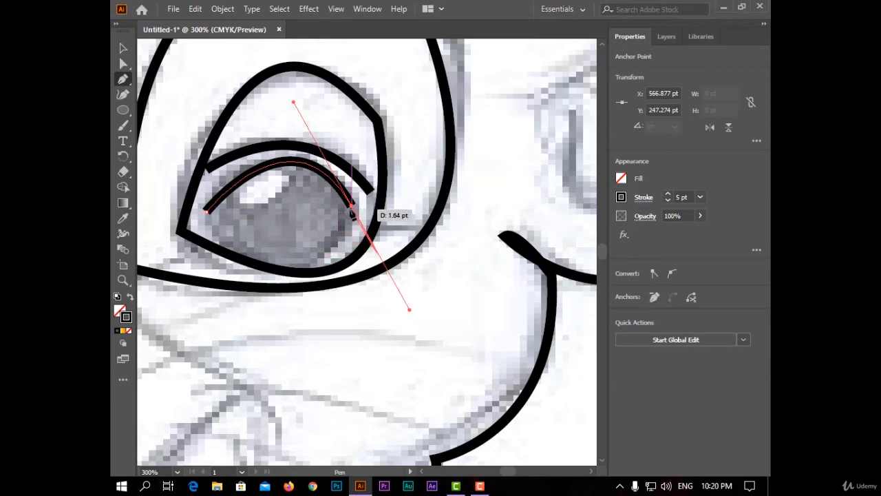
pyautogui.click(351, 205)
pyautogui.click(207, 212)
pyautogui.keyDown('ctrl'); pyautogui.click(196, 180); pyautogui.keyUp('ctrl')
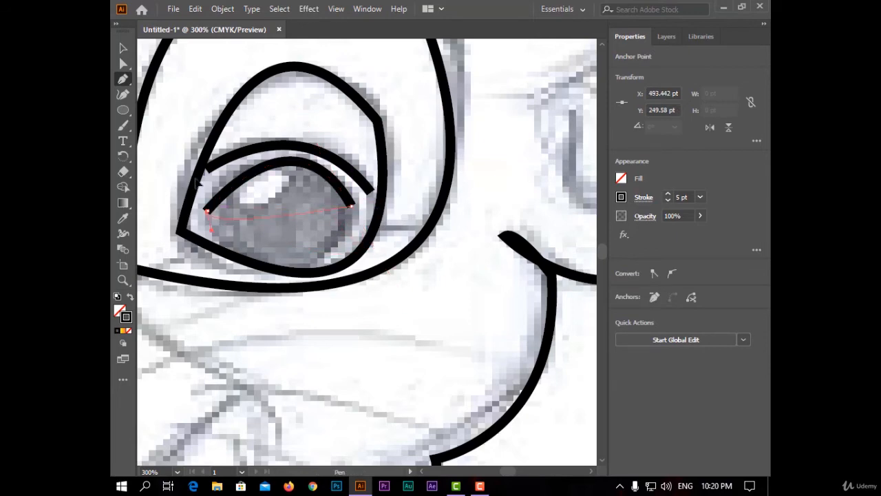
pyautogui.hscroll(-5, 249, 170)
pyautogui.hotkey('ctrl', '0')
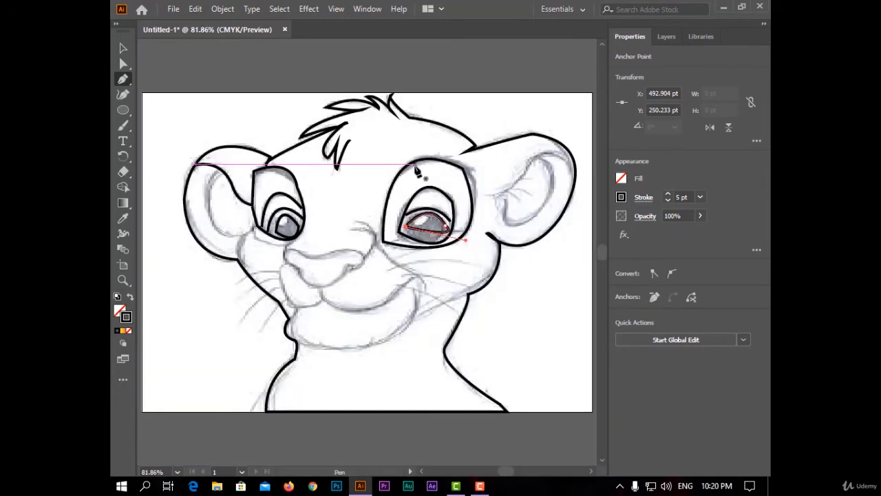
# Redo the right pupil's lower edge as a deeper curve that closes the shape, and deselect it.
pyautogui.hotkey('ctrl', 'z')
pyautogui.scroll(4, 449, 244)
pyautogui.moveTo(300, 199); pyautogui.dragTo(215, 117)
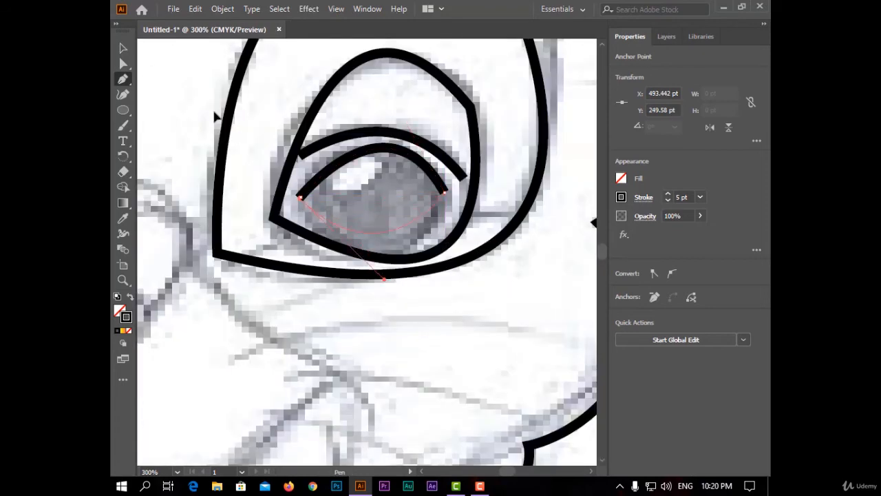
pyautogui.moveTo(193, 76); pyautogui.dragTo(193, 75)
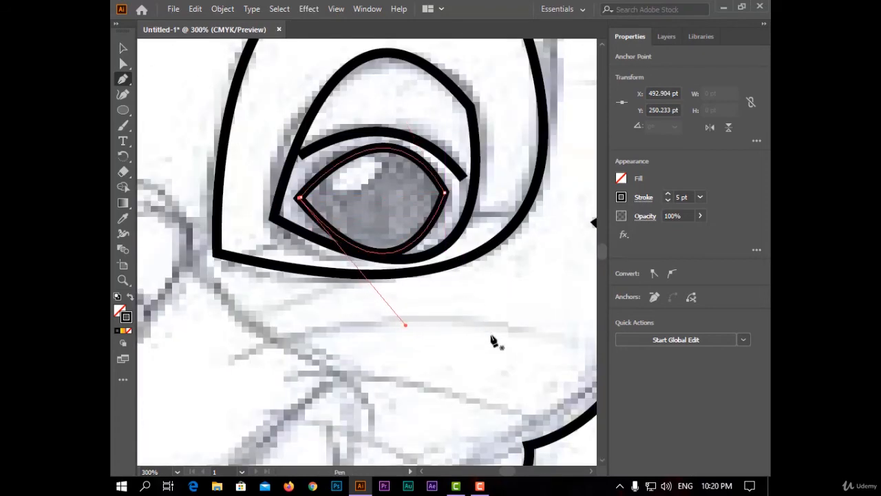
pyautogui.hotkey('ctrl', '0')
pyautogui.click(123, 48)
pyautogui.click(476, 171)
pyautogui.scroll(2, 276, 225)
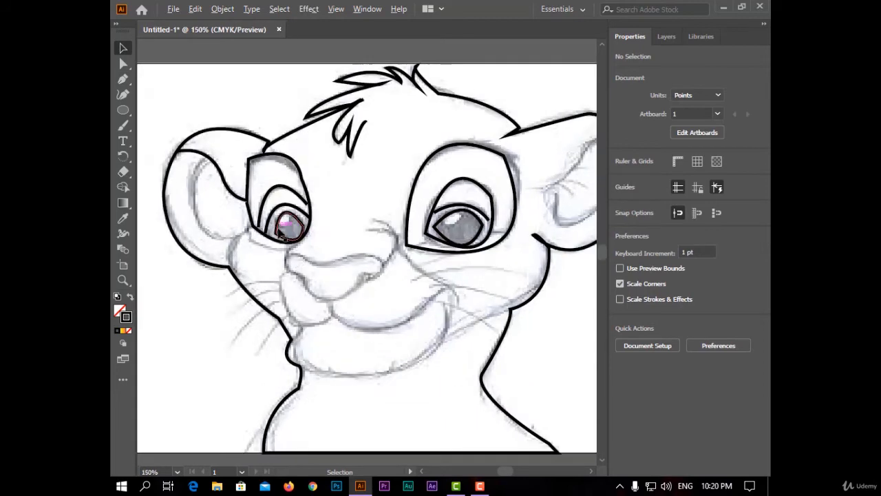
pyautogui.scroll(1, 284, 227)
pyautogui.hotkey('shift', '`')
pyautogui.click(294, 309)
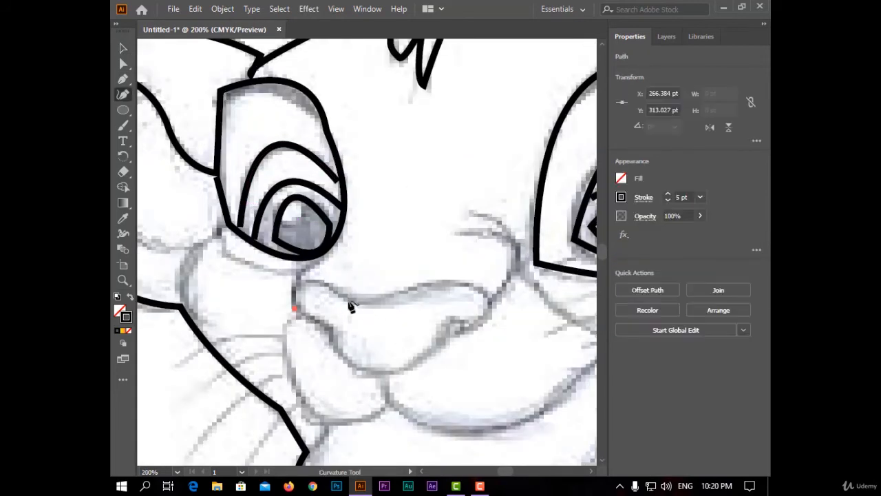
pyautogui.click(348, 302)
pyautogui.hotkey('ctrl', 'z')
pyautogui.press('p')
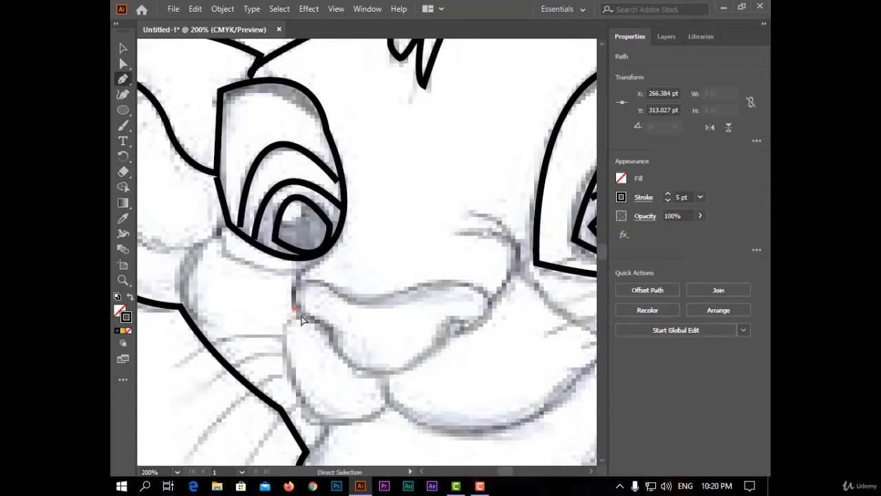
pyautogui.hotkey('ctrl', 'z')
# Trace the nose's upper edge with the Pen tool, from its left end over both humps and around its right end.
pyautogui.click(294, 308)
pyautogui.moveTo(341, 296); pyautogui.dragTo(393, 333)
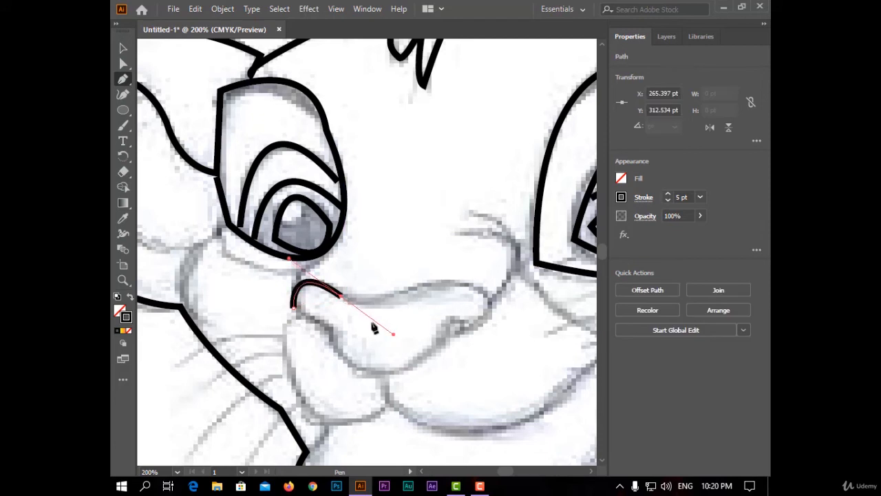
pyautogui.moveTo(422, 290); pyautogui.dragTo(480, 346)
pyautogui.click(424, 292)
pyautogui.hotkey('ctrl', 'z')
pyautogui.click(425, 292)
pyautogui.hotkey('ctrl', 'z')
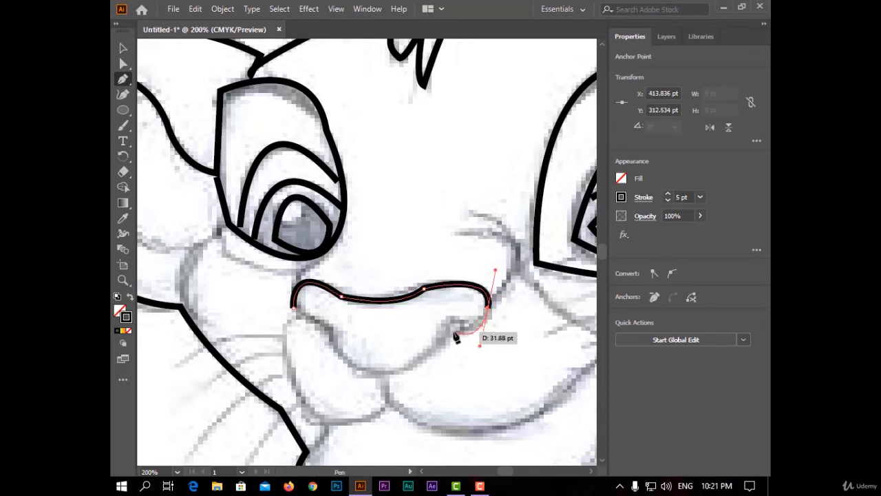
# Trace the right nostril notch and the nose's lower edge back to the starting point, closing the nose outline.
pyautogui.click(488, 308)
pyautogui.keyDown('ctrl'); pyautogui.click(469, 332); pyautogui.keyUp('ctrl')
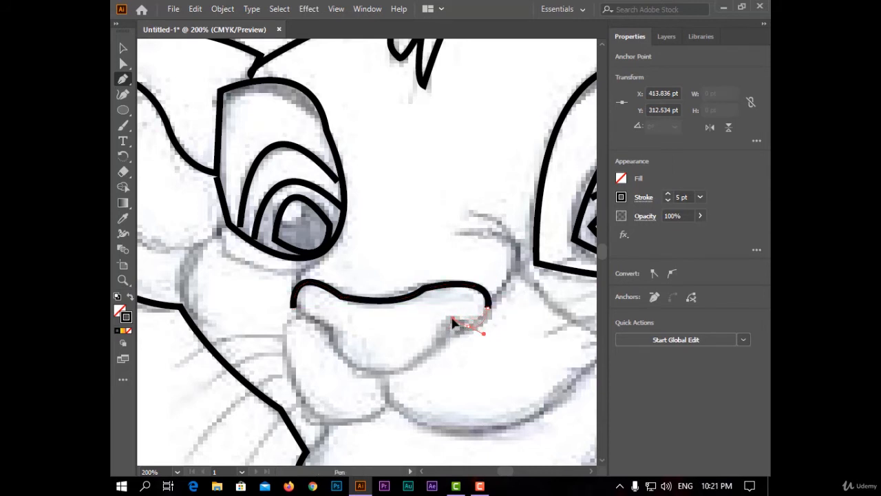
pyautogui.moveTo(452, 319); pyautogui.dragTo(408, 382)
pyautogui.click(468, 326)
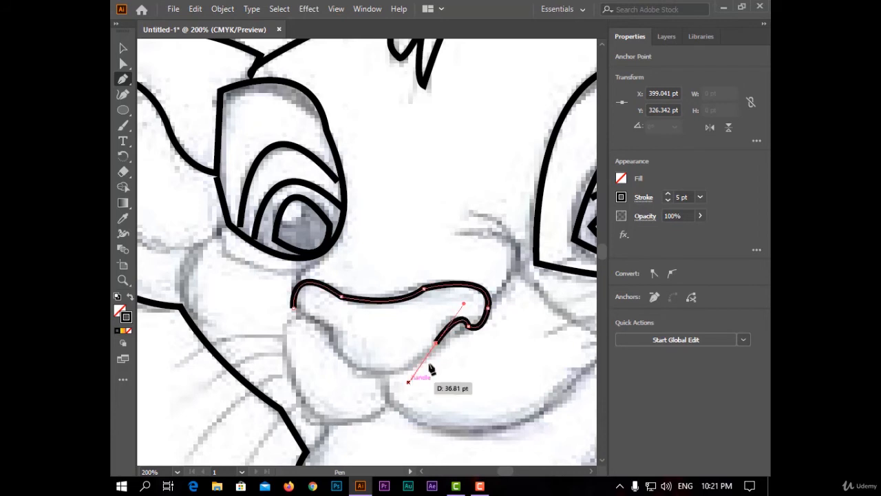
pyautogui.click(436, 343)
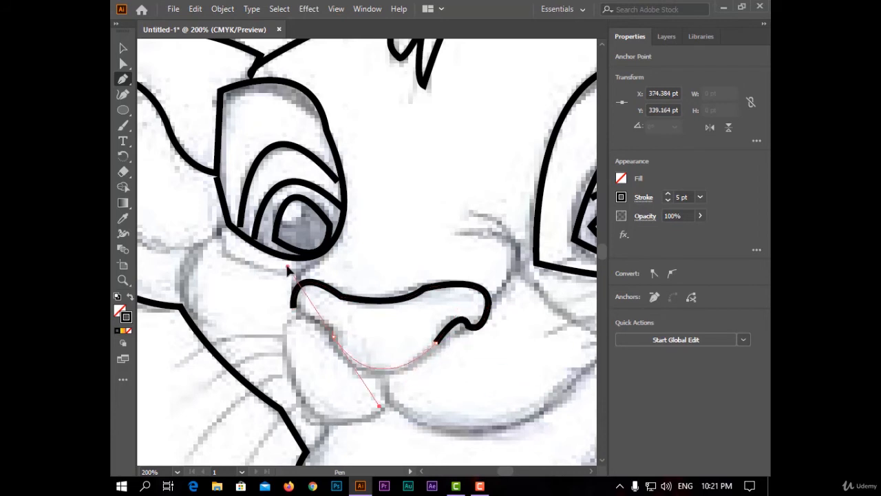
pyautogui.moveTo(288, 266); pyautogui.dragTo(294, 257)
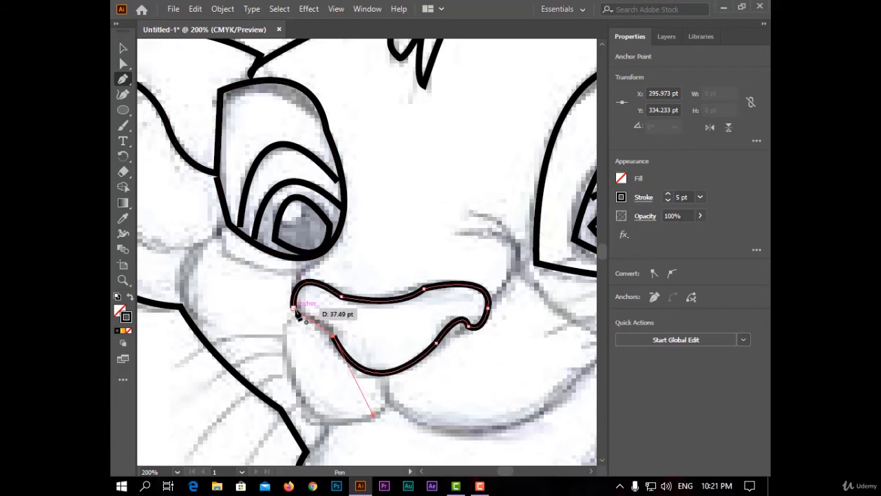
pyautogui.moveTo(294, 307); pyautogui.dragTo(300, 301)
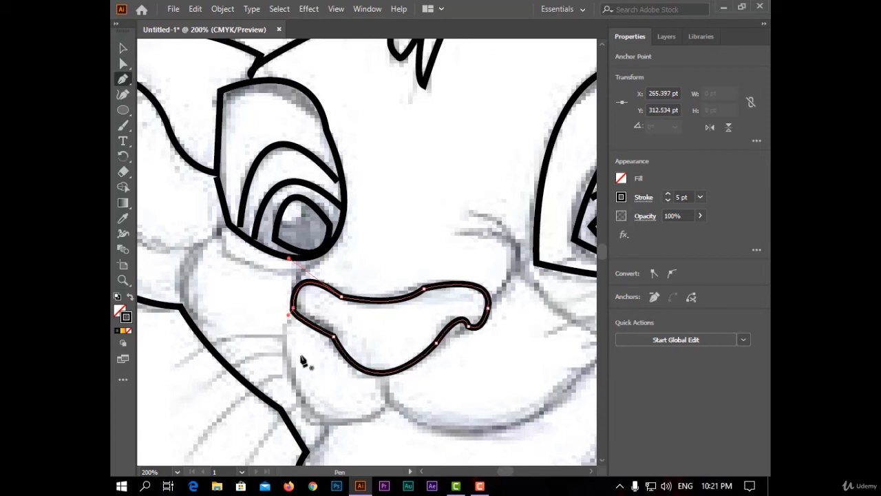
# Trace the left muzzle lobe from beside the nose around its rounded underside and up to the nose's lowest point.
pyautogui.click(289, 319)
pyautogui.moveTo(336, 417)
pyautogui.mouseDown()
pyautogui.moveTo(396, 413)
pyautogui.moveTo(404, 373)
pyautogui.mouseUp()
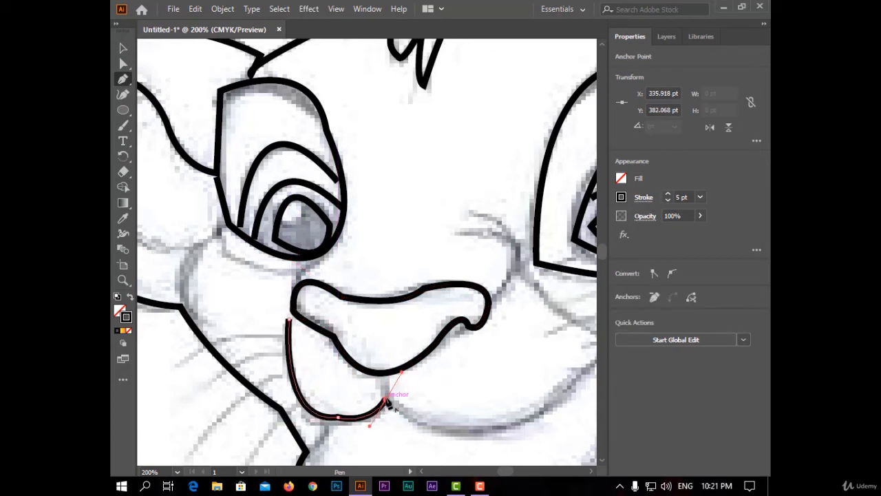
pyautogui.click(385, 399)
pyautogui.click(385, 372)
# Draw the smile line as a curve between the right mouth corner and the short line beneath the nose.
pyautogui.scroll(-2, 583, 407)
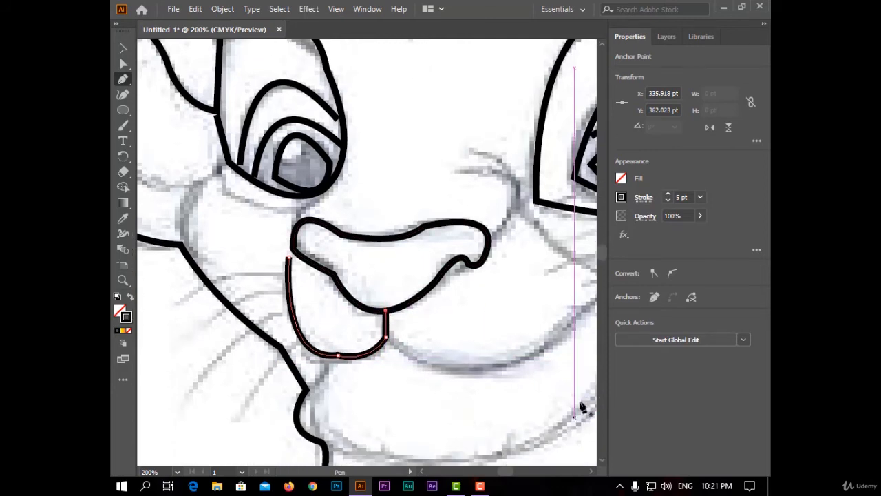
pyautogui.hotkey('ctrl', '0')
pyautogui.scroll(2, 383, 333)
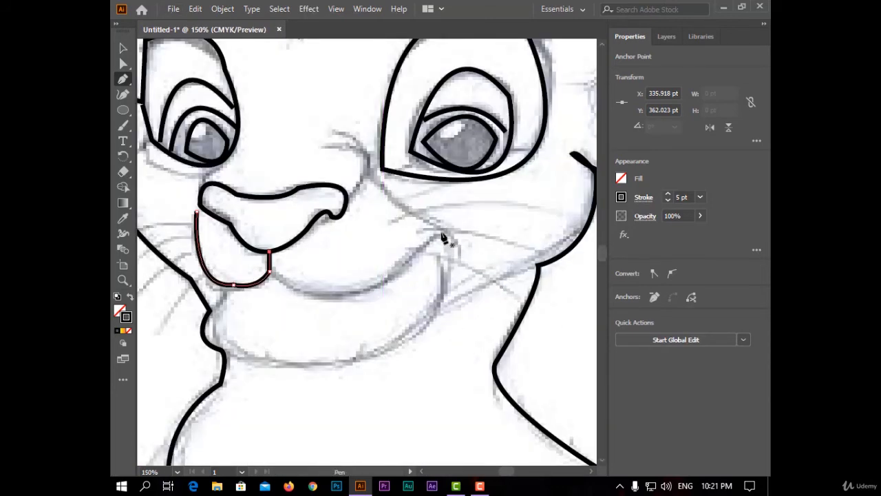
pyautogui.click(445, 234)
pyautogui.moveTo(241, 186); pyautogui.dragTo(235, 163)
# Draw the curl rising from the nose's right end, and a curved muzzle line from the right mouth corner up to it.
pyautogui.click(349, 196)
pyautogui.moveTo(366, 172); pyautogui.dragTo(335, 155)
pyautogui.moveTo(287, 171); pyautogui.dragTo(286, 170)
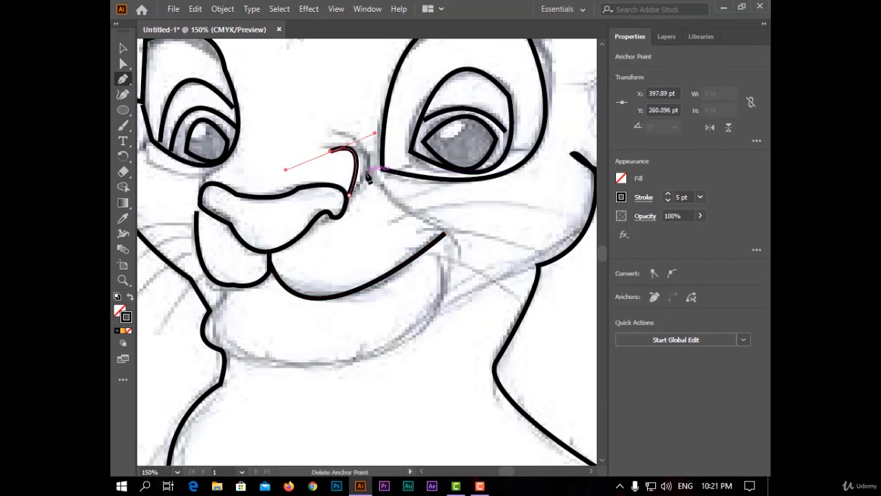
pyautogui.press('Escape')
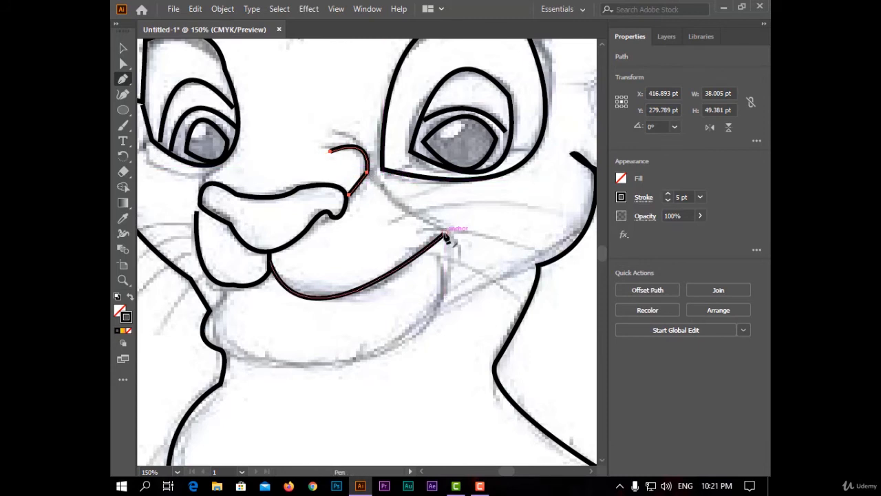
pyautogui.click(444, 234)
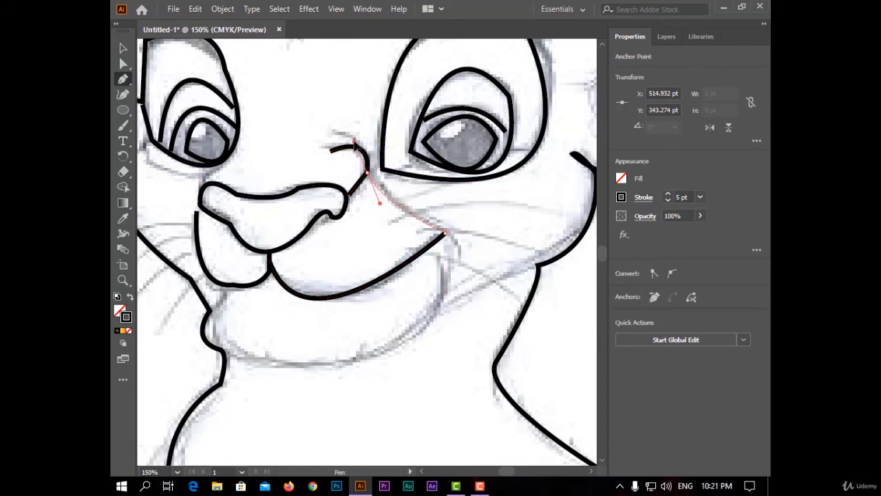
pyautogui.click(367, 173)
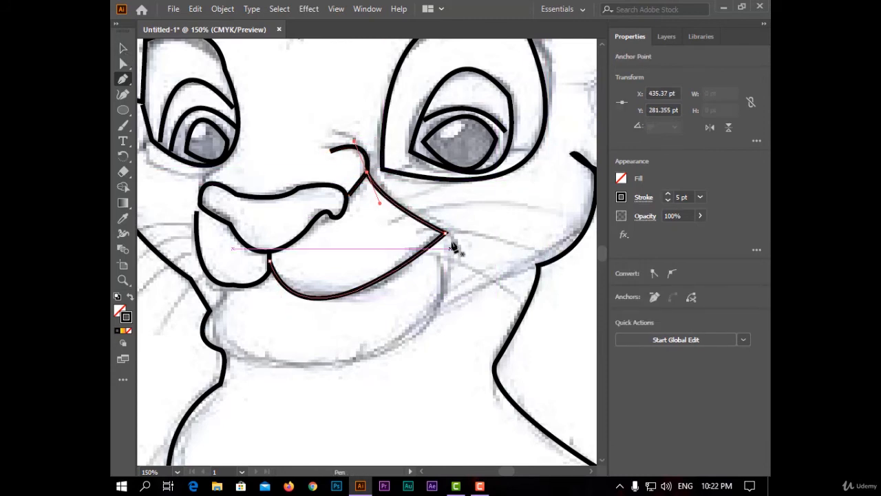
# Trace the chin outline from the left muzzle lobe down around the lower jaw and up to the right mouth corner.
pyautogui.click(223, 283)
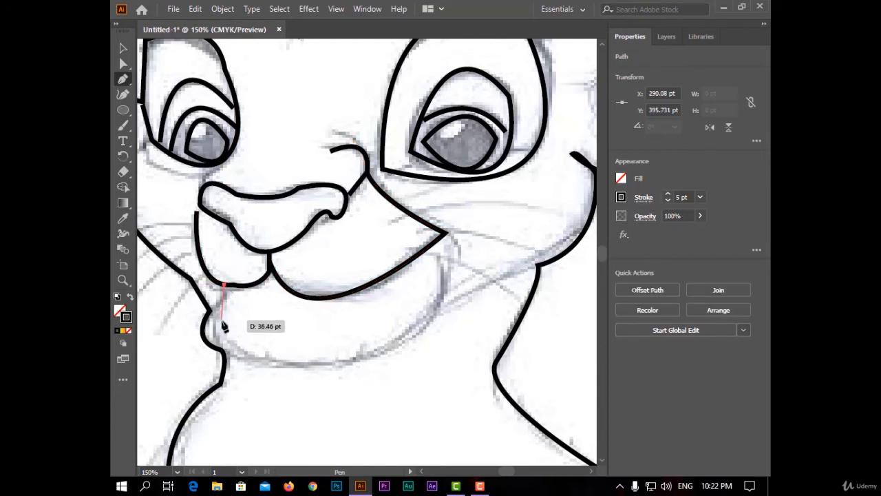
pyautogui.moveTo(283, 343); pyautogui.dragTo(254, 355)
pyautogui.hotkey('ctrl', 'z')
pyautogui.click(224, 298)
pyautogui.moveTo(413, 330); pyautogui.dragTo(441, 203)
pyautogui.click(414, 330)
pyautogui.click(446, 258)
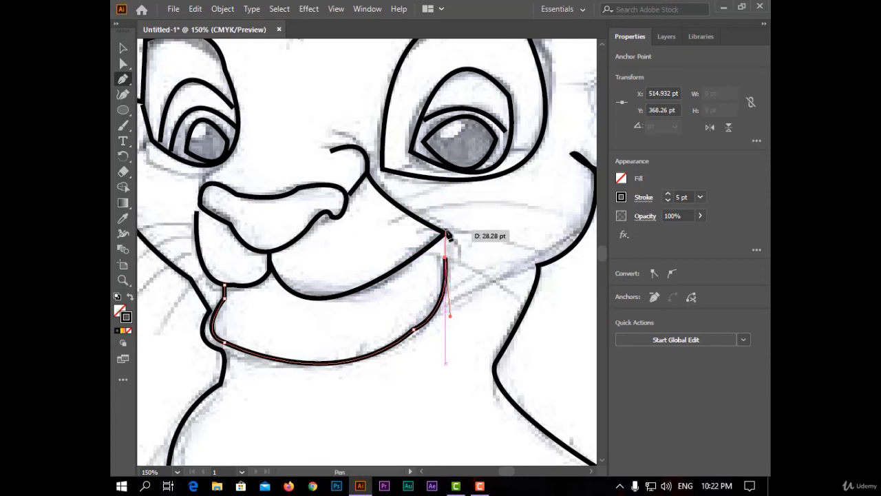
pyautogui.click(446, 233)
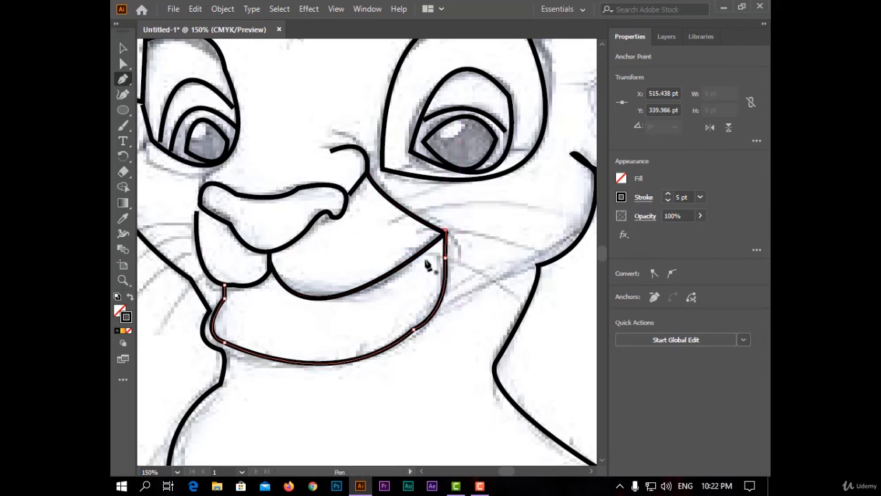
# Draw three curved whiskers across the right cheek, starting near the right mouth corner.
pyautogui.click(412, 248)
pyautogui.moveTo(517, 297); pyautogui.dragTo(521, 317)
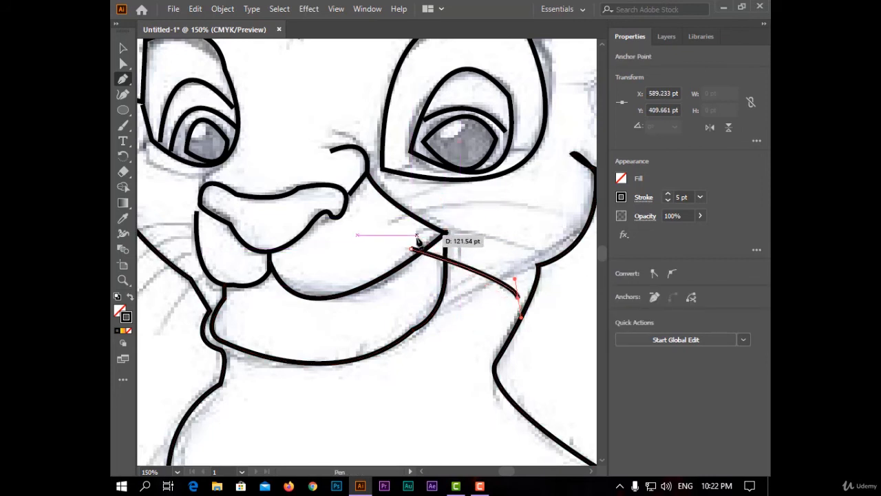
pyautogui.click(416, 235)
pyautogui.moveTo(537, 251); pyautogui.dragTo(571, 278)
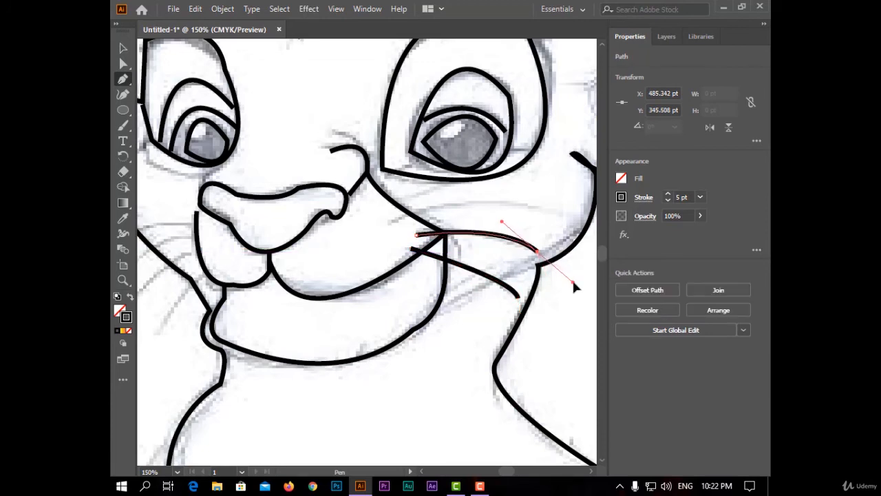
pyautogui.keyDown('ctrl'); pyautogui.click(572, 278); pyautogui.keyUp('ctrl')
pyautogui.moveTo(389, 220)
pyautogui.mouseDown()
pyautogui.moveTo(534, 212)
pyautogui.moveTo(556, 230)
pyautogui.mouseUp()
pyautogui.press('Escape')
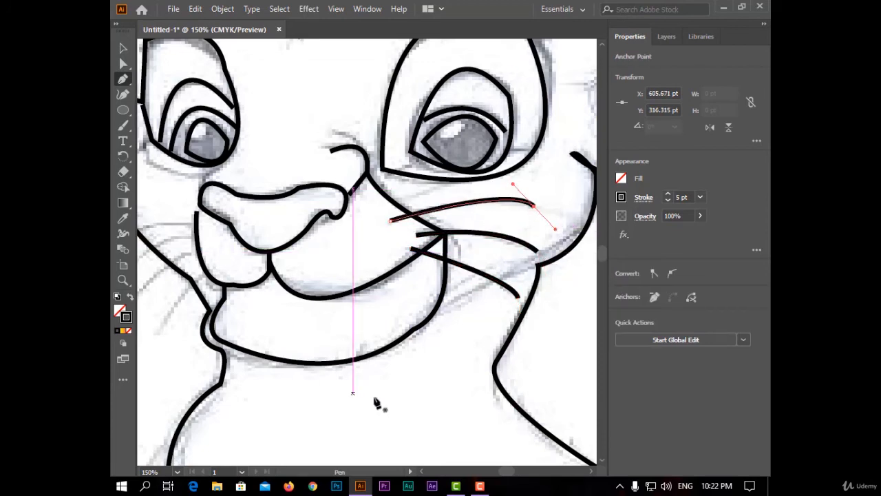
# Draw four curved whiskers on the left side of the muzzle, running across the cheek outline.
pyautogui.scroll(-2, 183, 263)
pyautogui.scroll(1, 153, 273)
pyautogui.scroll(1, 153, 273)
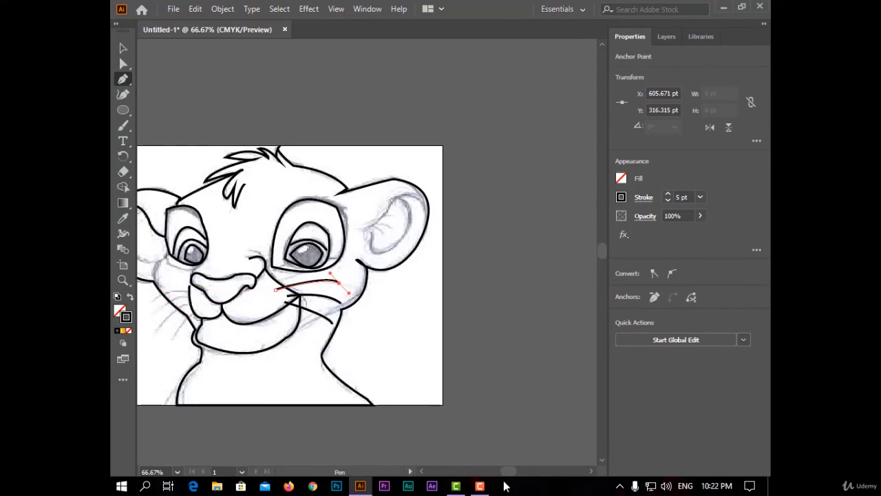
pyautogui.scroll(1, 230, 309)
pyautogui.scroll(2, 247, 258)
pyautogui.click(243, 255)
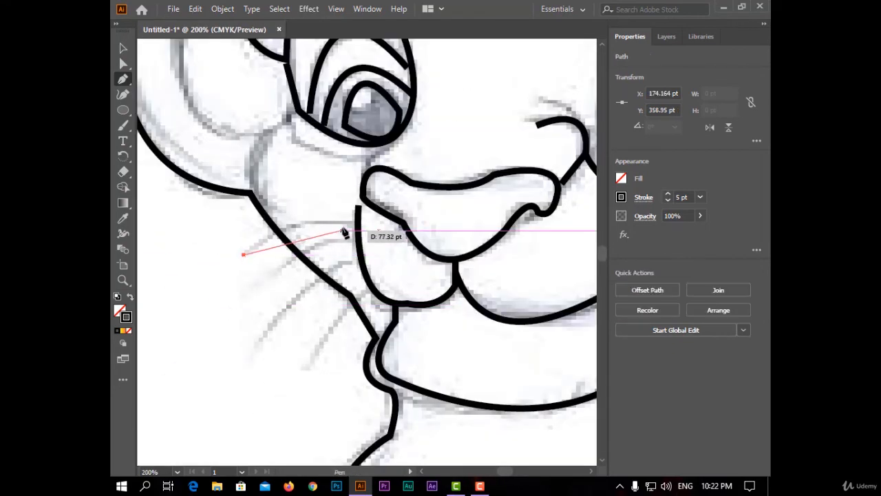
pyautogui.moveTo(356, 221)
pyautogui.mouseDown()
pyautogui.moveTo(382, 241)
pyautogui.moveTo(414, 231)
pyautogui.mouseUp()
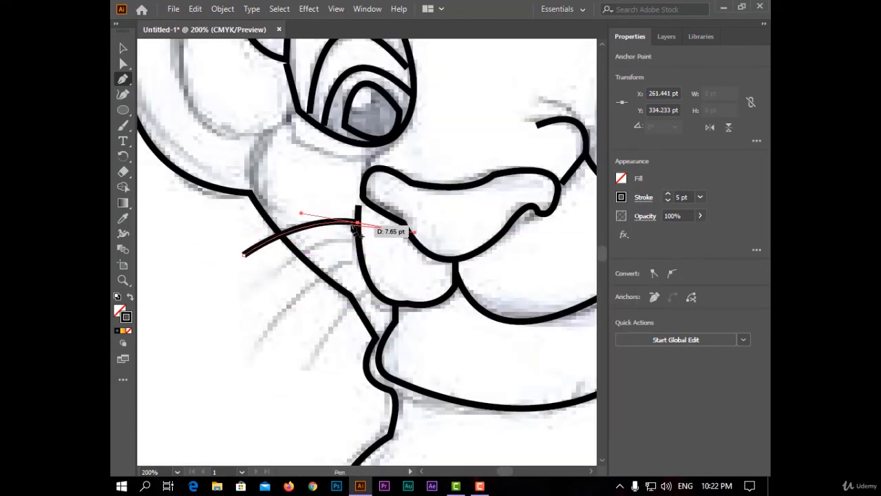
pyautogui.click(269, 280)
pyautogui.moveTo(356, 238); pyautogui.dragTo(399, 293)
pyautogui.click(257, 344)
pyautogui.click(306, 366)
pyautogui.press('Escape')
# Trace the left ear's inner contour from the ear fold down and around to the left eye's lower outer corner.
pyautogui.hotkey('ctrl', '0')
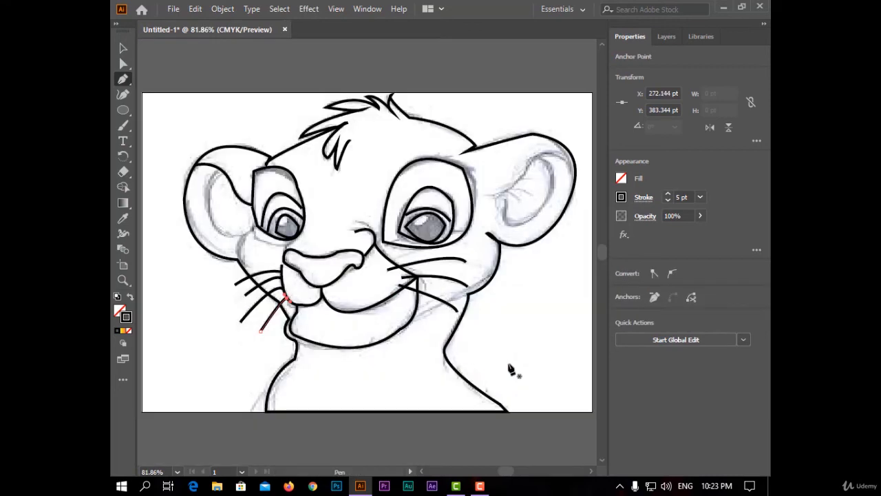
pyautogui.scroll(3, 212, 204)
pyautogui.click(237, 122)
pyautogui.moveTo(241, 277); pyautogui.dragTo(328, 368)
pyautogui.click(242, 278)
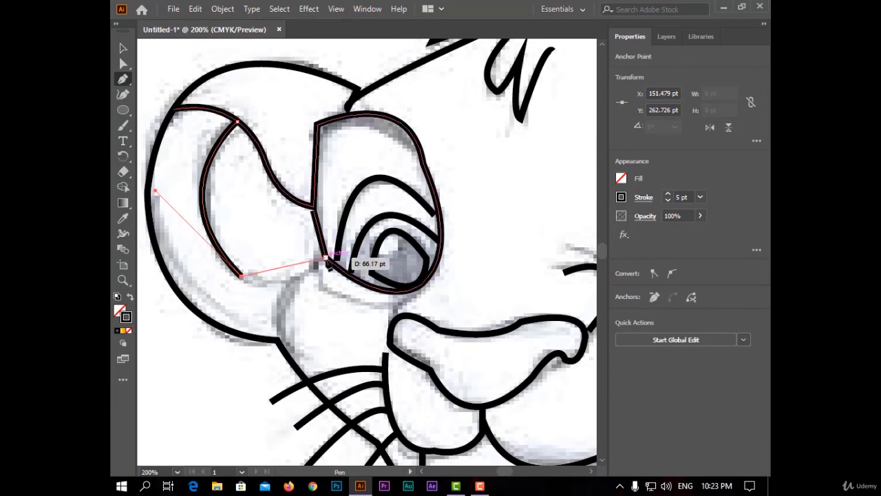
pyautogui.moveTo(325, 256); pyautogui.dragTo(342, 237)
pyautogui.moveTo(384, 216); pyautogui.dragTo(385, 214)
pyautogui.press('Escape')
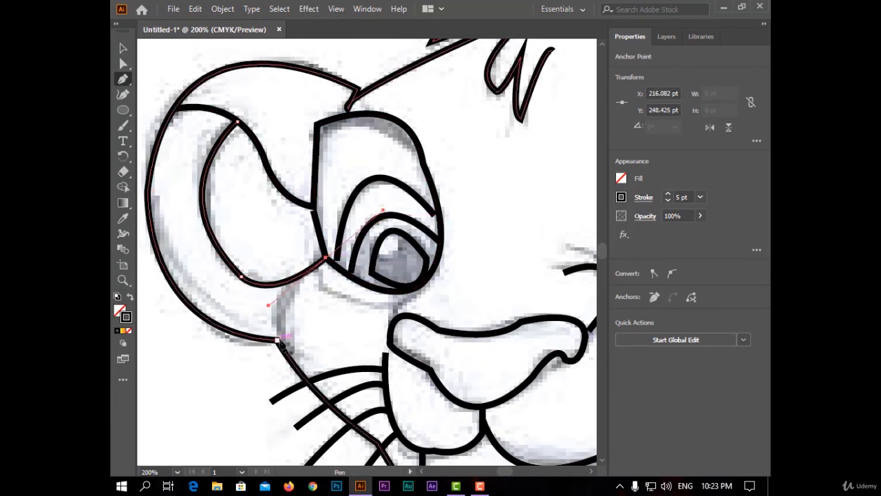
# Draw the left cheek curve from the junction of ear and jaw up to the inner ear contour.
pyautogui.click(277, 340)
pyautogui.moveTo(304, 274); pyautogui.dragTo(334, 256)
pyautogui.press('Escape')
# Draw a crease beneath the left eye, extend it up the eye's inner edge, and deselect it.
pyautogui.click(314, 267)
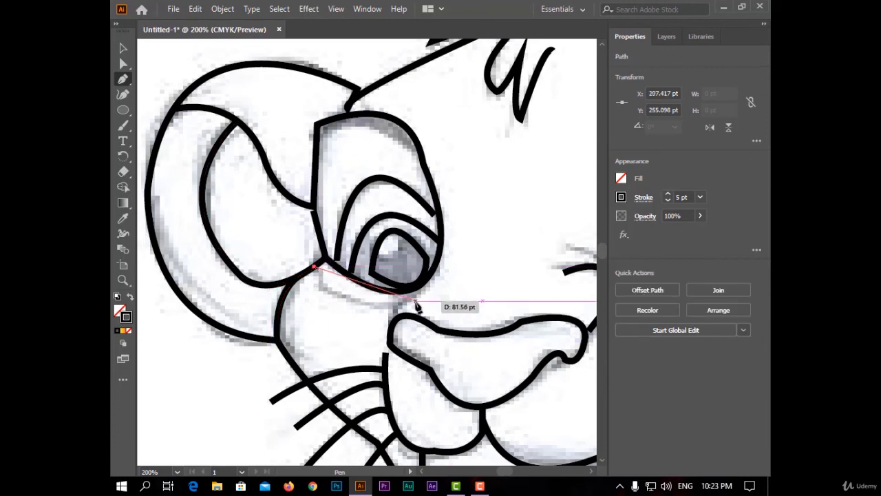
pyautogui.moveTo(483, 311); pyautogui.dragTo(484, 312)
pyautogui.click(396, 306)
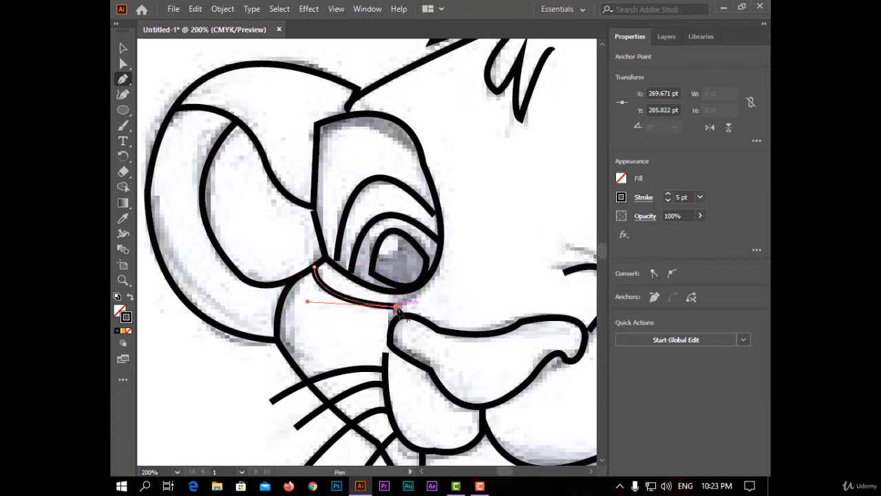
pyautogui.moveTo(441, 252); pyautogui.dragTo(429, 228)
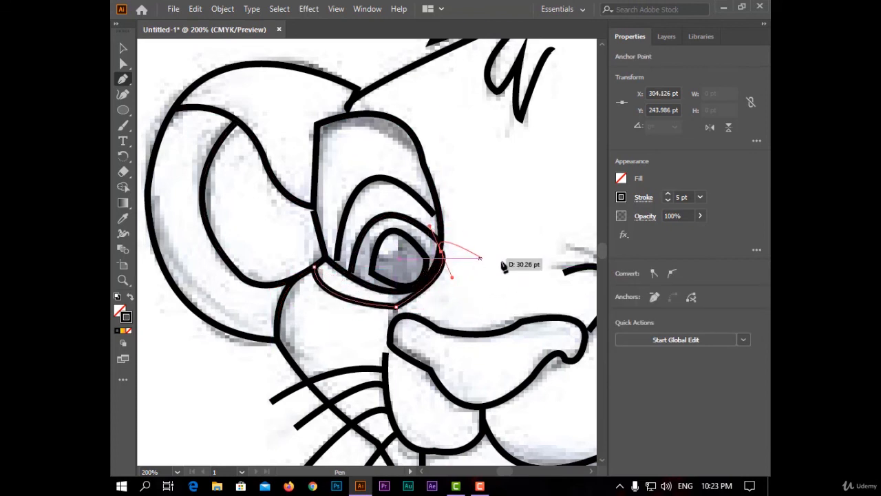
pyautogui.hotkey('ctrl', '0')
pyautogui.click(124, 48)
pyautogui.click(195, 74)
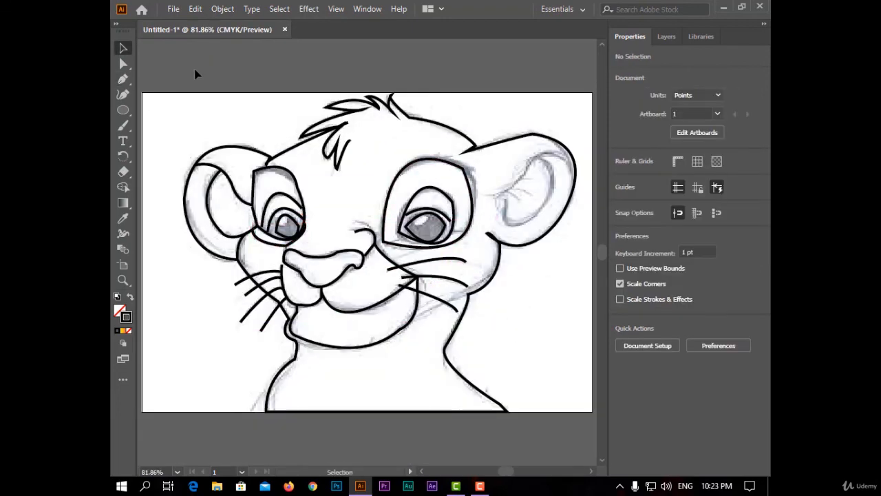
# Draw a straight line with the Pen tool from the chin's right edge to the junction of the right cheek and neck.
pyautogui.click(125, 80)
pyautogui.scroll(3, 500, 334)
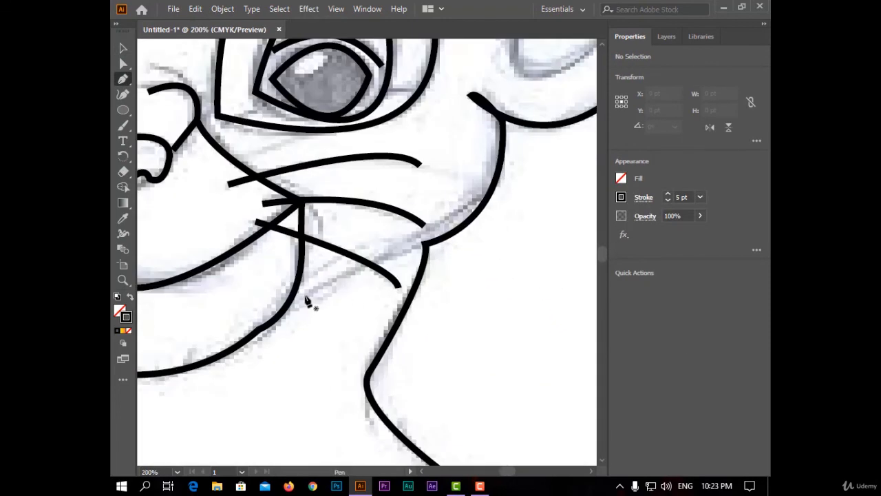
pyautogui.click(294, 290)
pyautogui.click(424, 244)
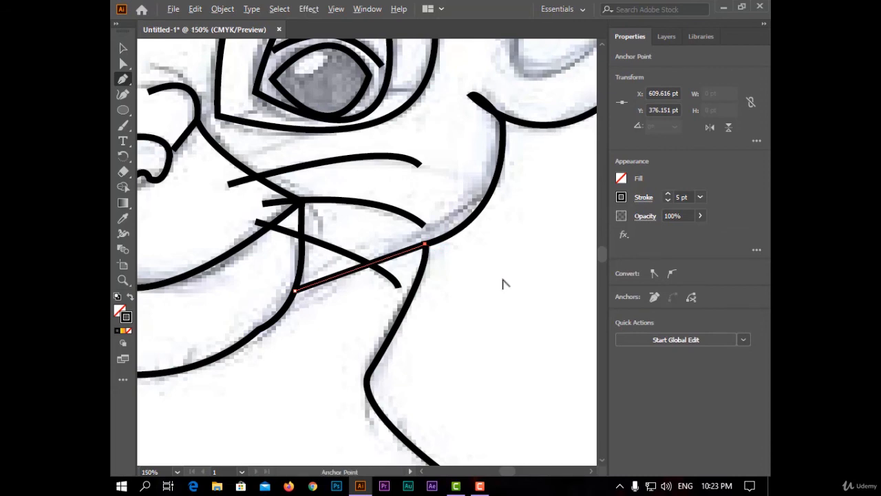
# Trace the right ear's upper inner fold as a curve rising from the ear base to a corner, then arching toward the outer rim.
pyautogui.scroll(-3, 501, 283)
pyautogui.scroll(3, 583, 143)
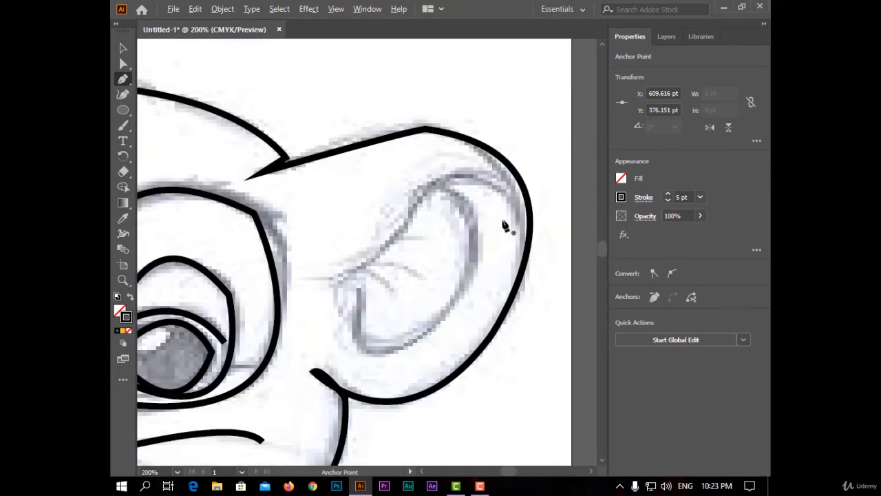
pyautogui.click(333, 274)
pyautogui.moveTo(428, 182); pyautogui.dragTo(451, 138)
pyautogui.click(429, 184)
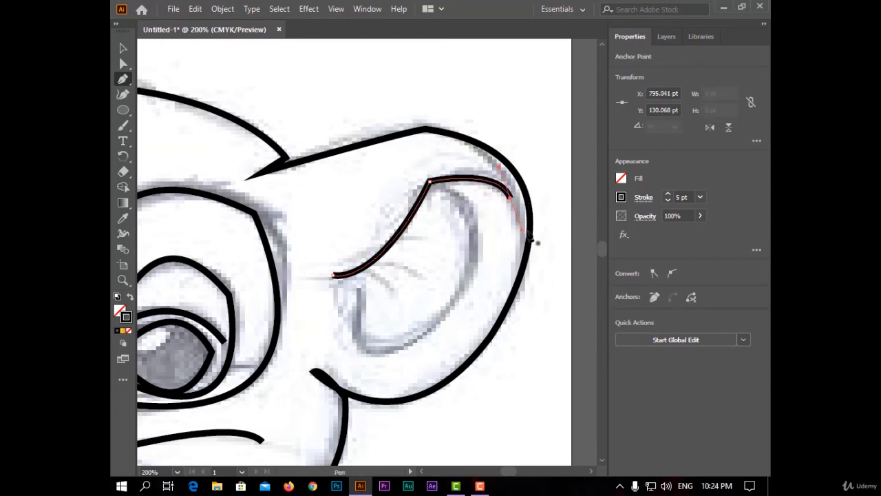
pyautogui.click(429, 183)
pyautogui.hotkey('ctrl', 'z')
# Trace the right ear's inner contour from a short vertical edge around the lower curve up to the fold's corner, and deselect it.
pyautogui.click(358, 292)
pyautogui.click(359, 348)
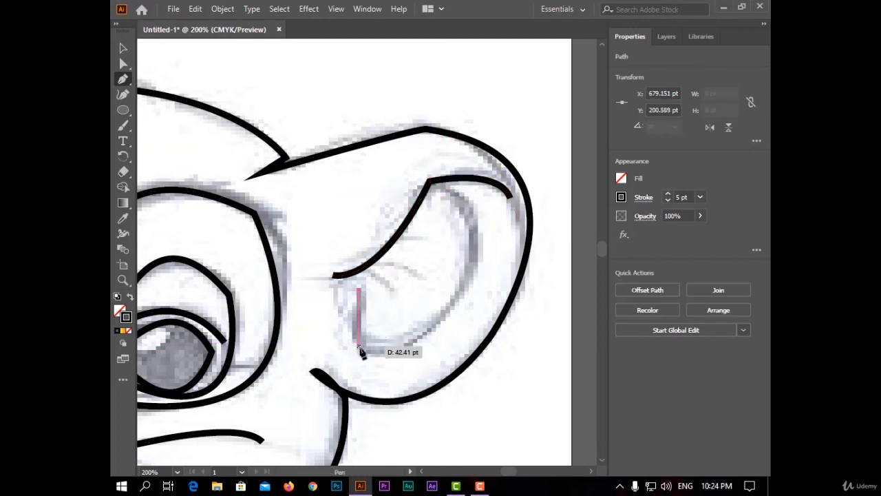
pyautogui.moveTo(472, 264); pyautogui.dragTo(482, 217)
pyautogui.moveTo(491, 176); pyautogui.dragTo(491, 178)
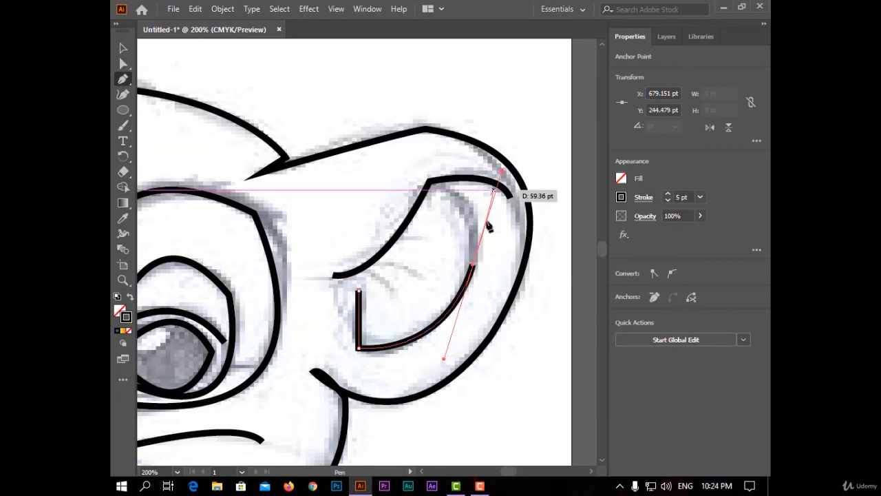
pyautogui.moveTo(428, 183); pyautogui.dragTo(361, 160)
pyautogui.keyDown('ctrl'); pyautogui.click(236, 142); pyautogui.keyUp('ctrl')
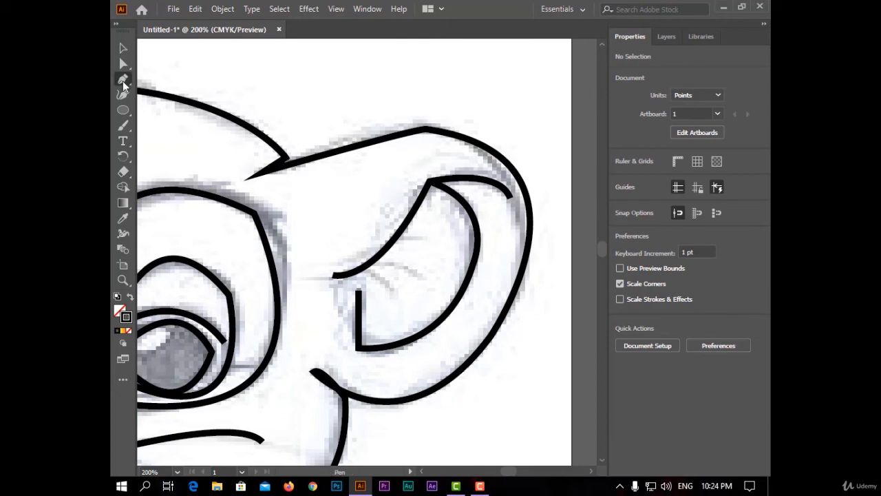
# Draw three short hair strokes inside the right ear, two curved and one horizontal, starting from the inner fold line.
pyautogui.click(363, 267)
pyautogui.moveTo(392, 282)
pyautogui.mouseDown()
pyautogui.moveTo(391, 296)
pyautogui.moveTo(421, 287)
pyautogui.mouseUp()
pyautogui.click(372, 261)
pyautogui.press('Escape')
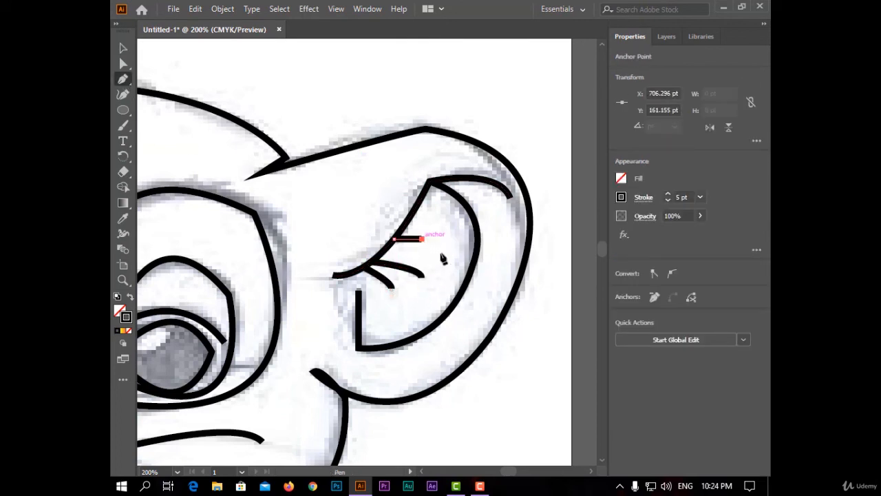
# Fit the artboard in the window and hide the sketch image in Layer 1 so only the traced line art shows.
pyautogui.scroll(-3, 442, 261)
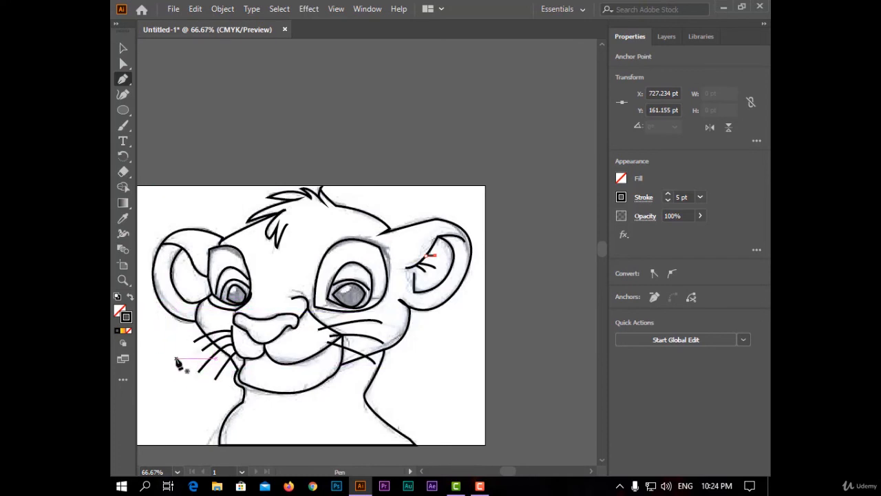
pyautogui.hotkey('ctrl', '0')
pyautogui.press('v')
pyautogui.click(667, 36)
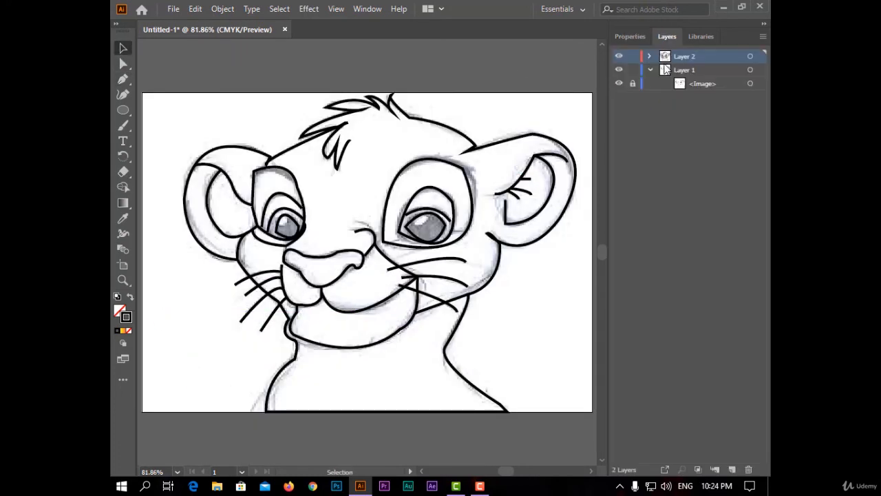
pyautogui.click(618, 84)
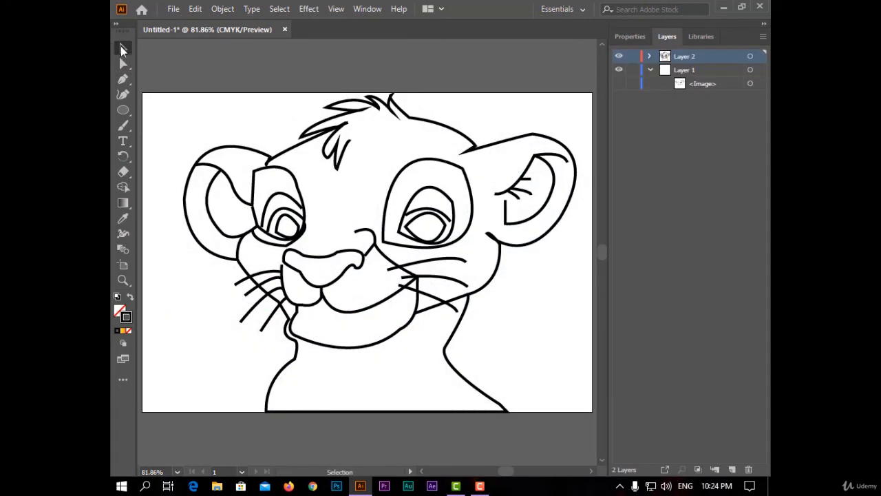